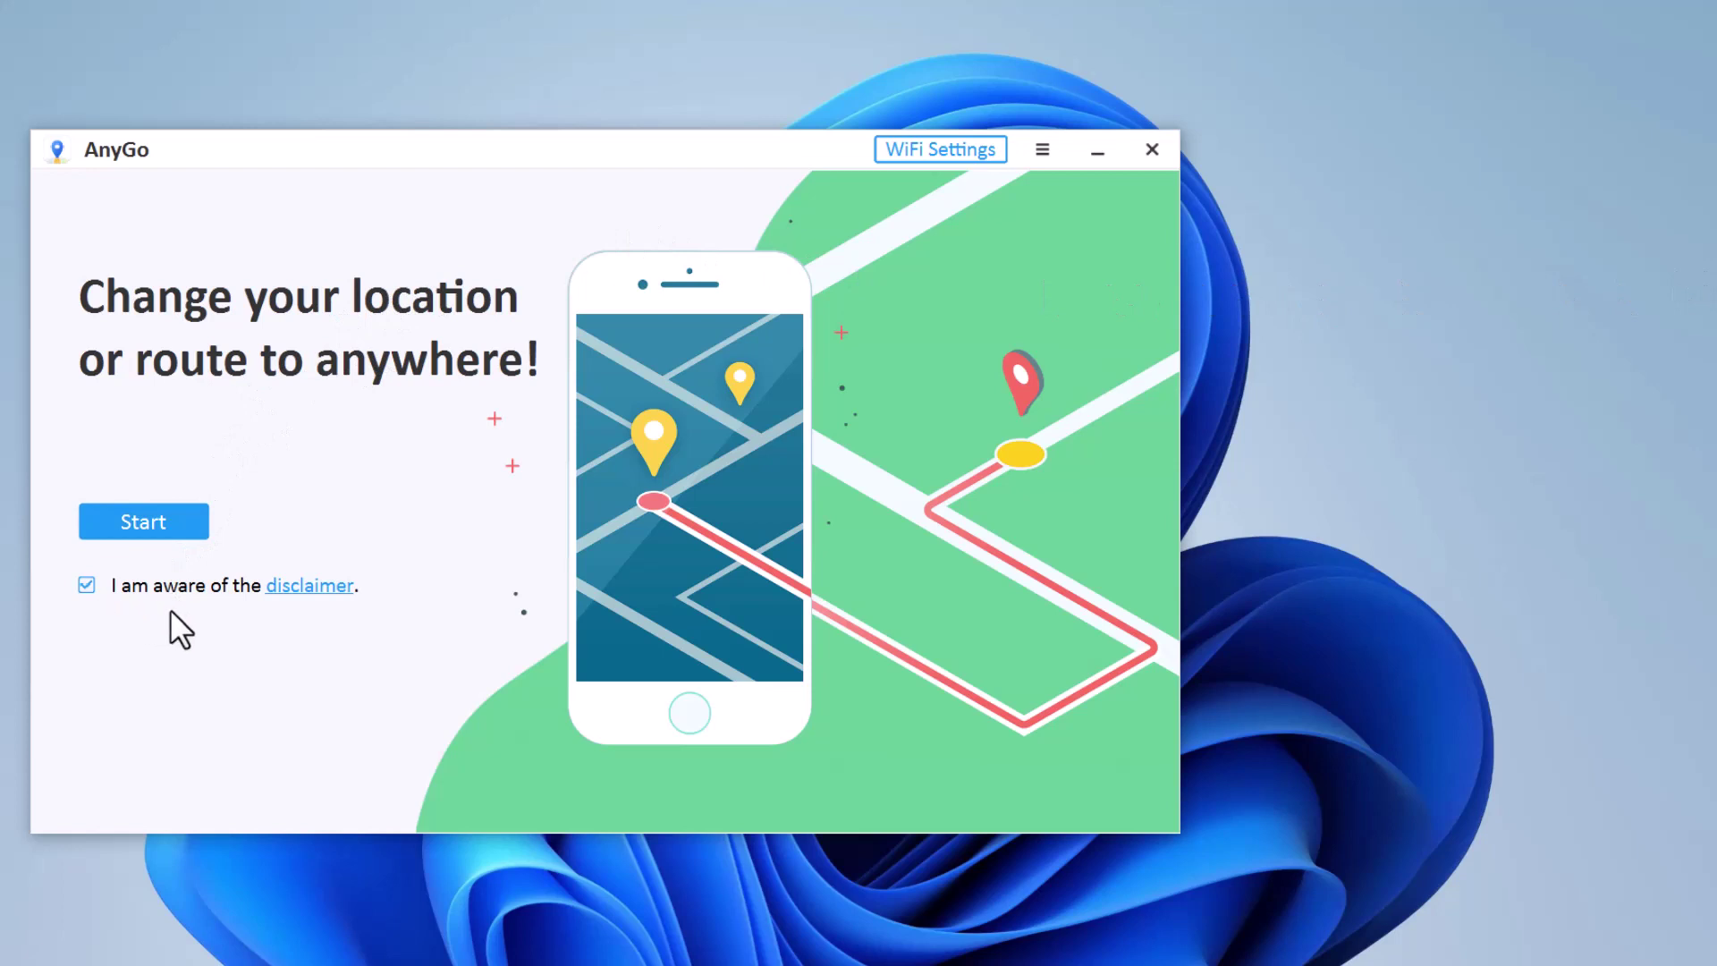
- Connect the Galaxy A51 (SAMSUNG) as an Android device and load its location map
left_click(174, 523)
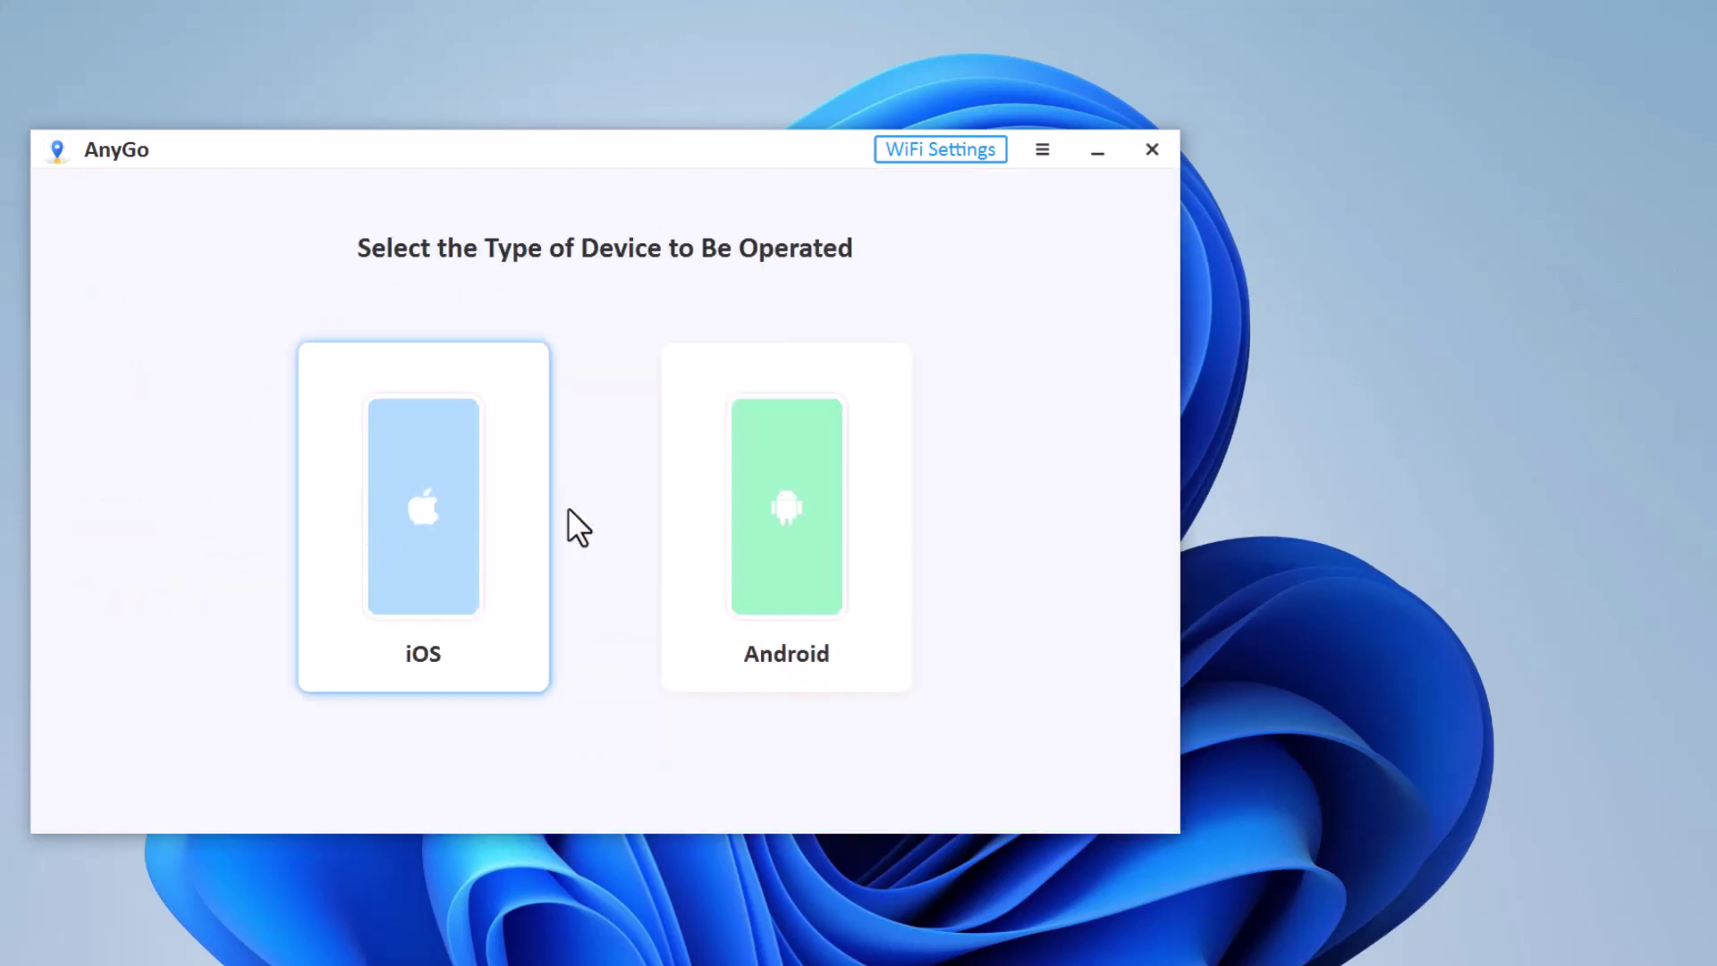
left_click(793, 587)
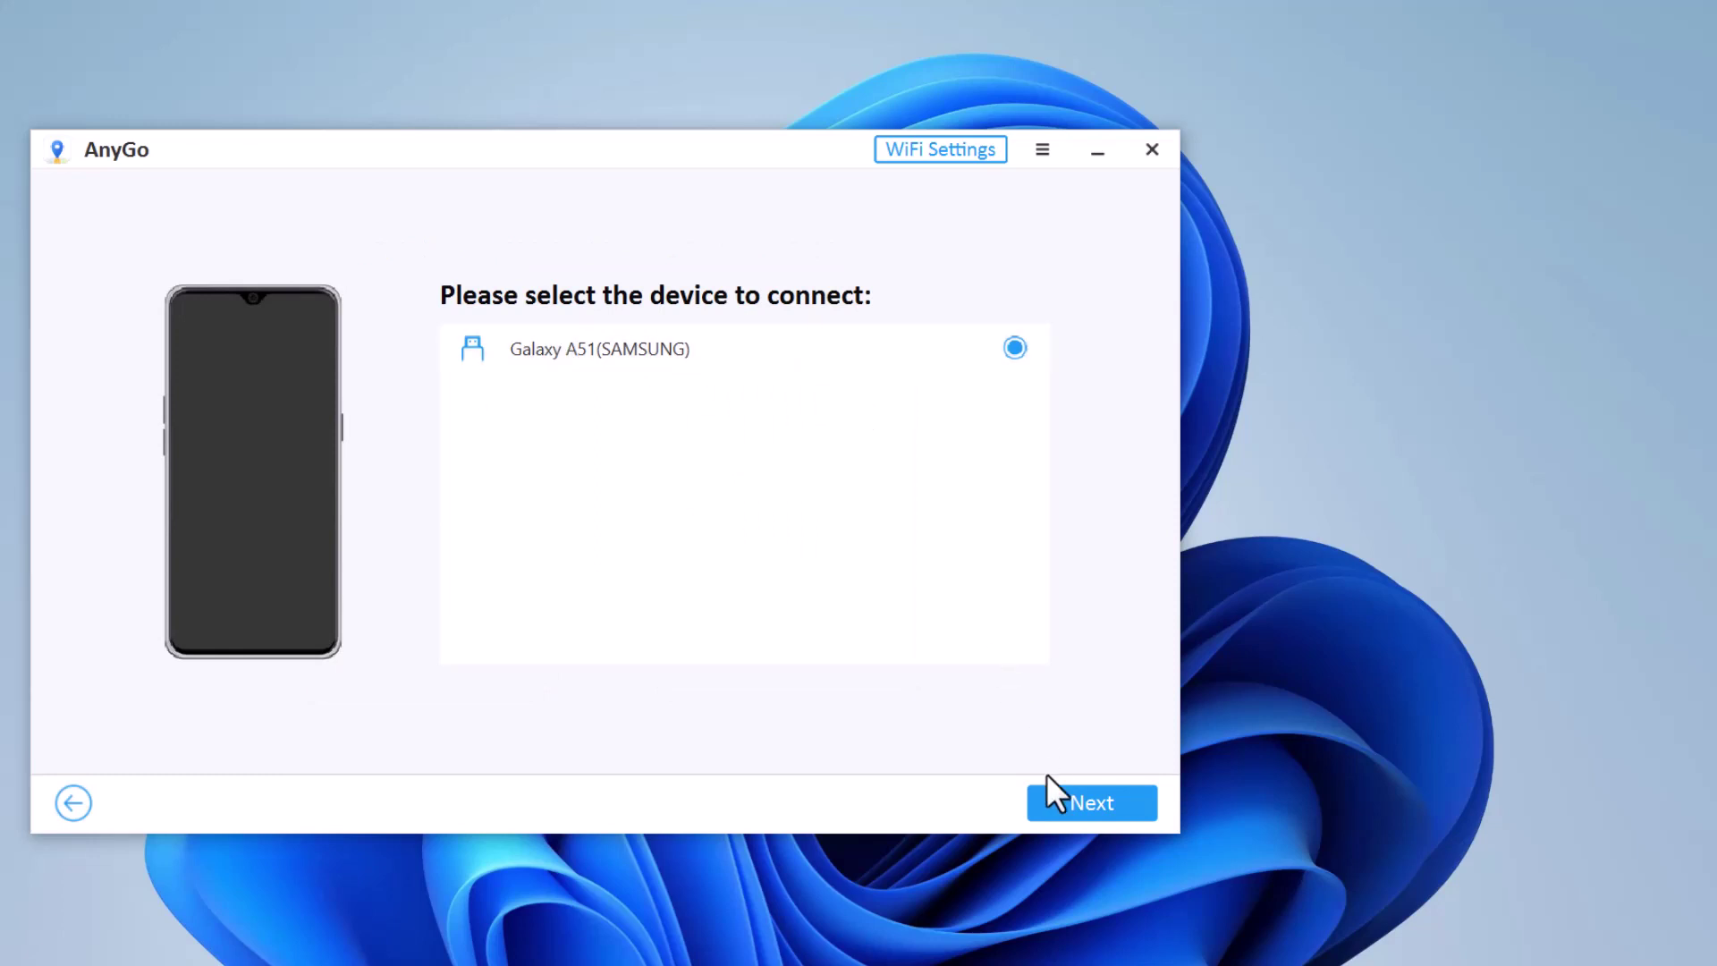
left_click(1065, 800)
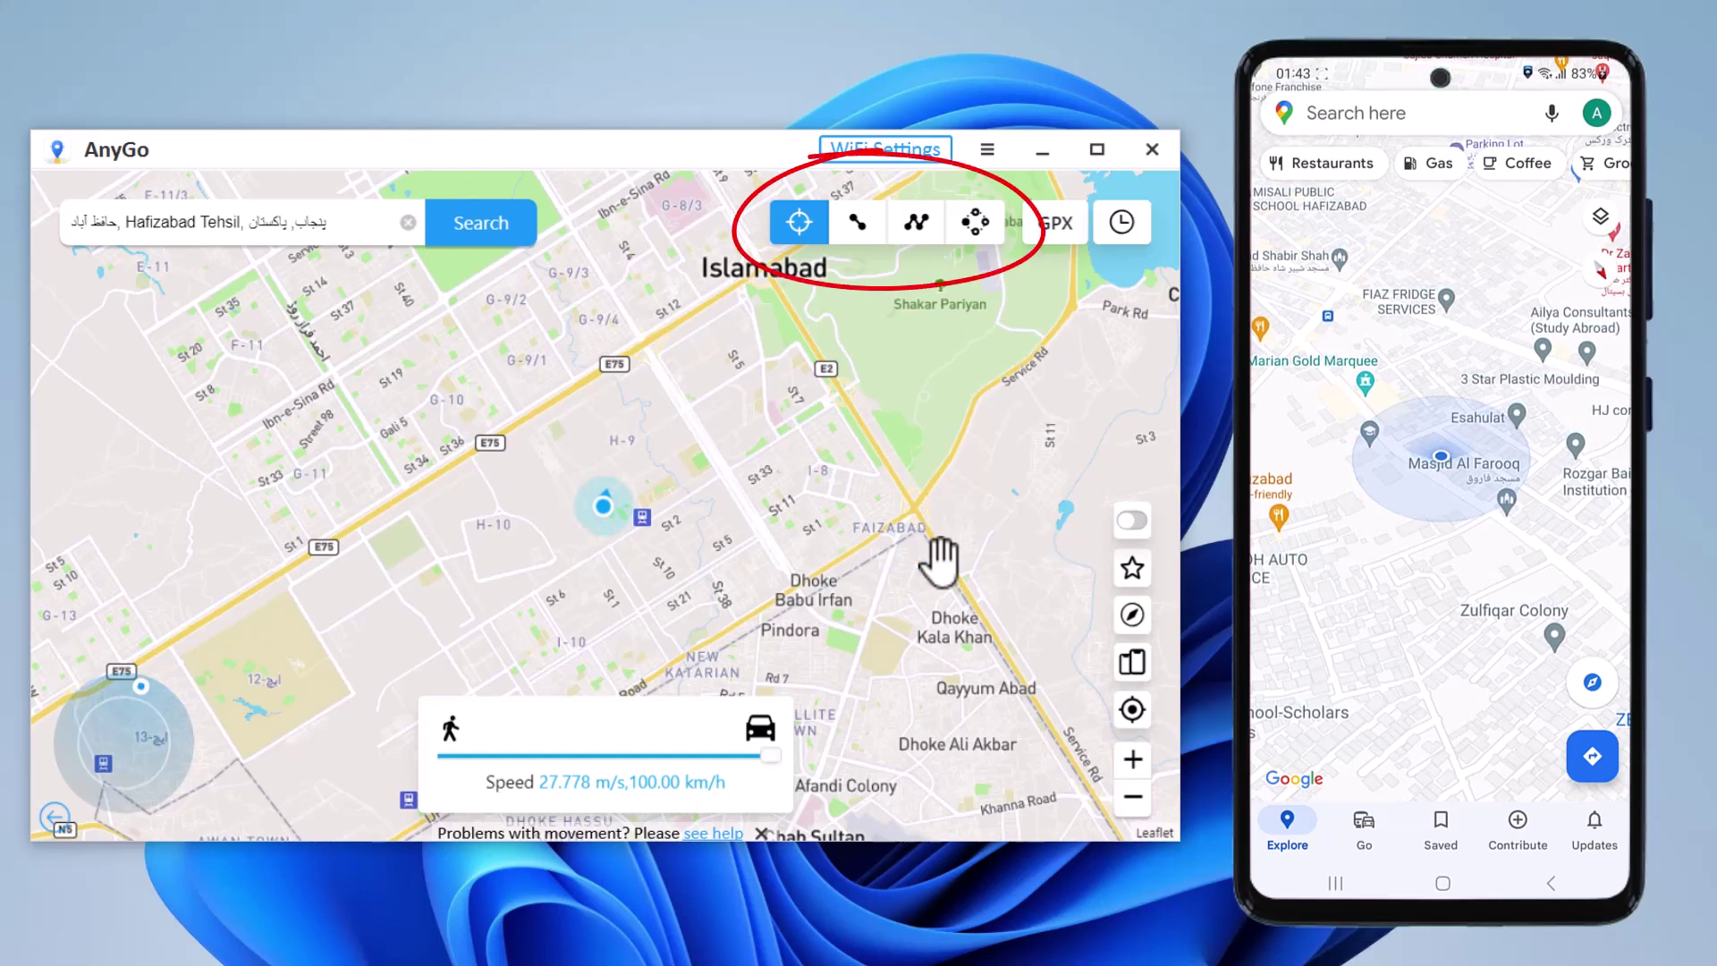
- Replace the previous search with 'islamabad' and search the map
left_click(407, 222)
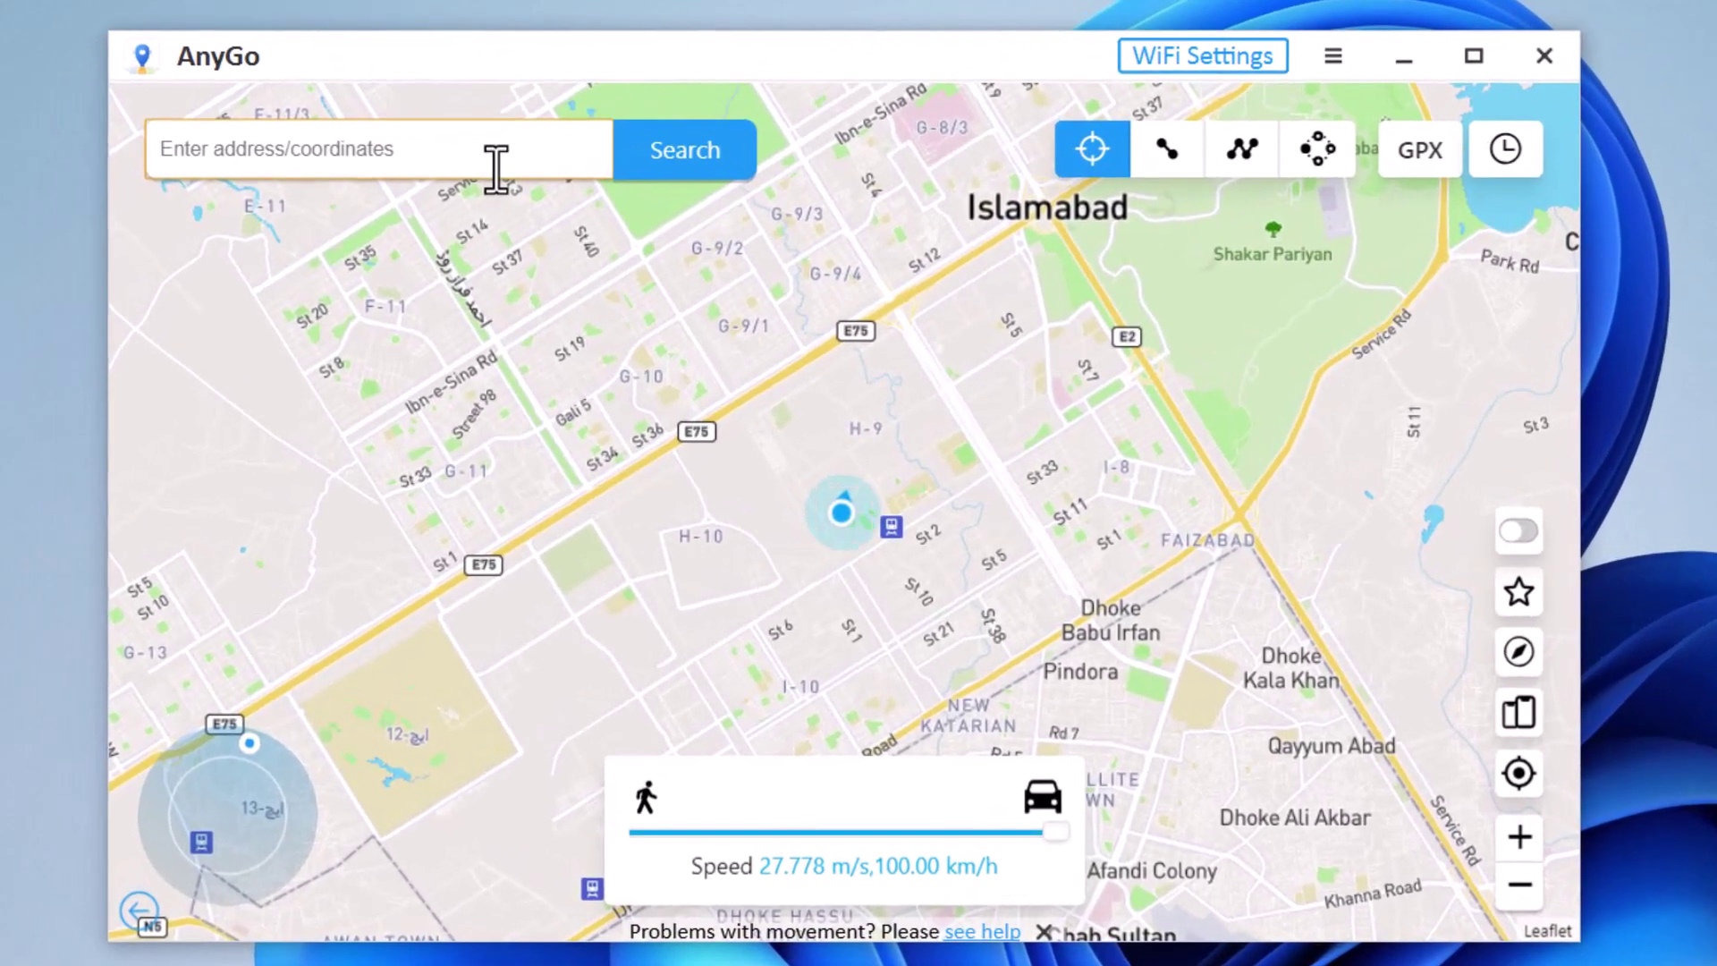
type("isl")
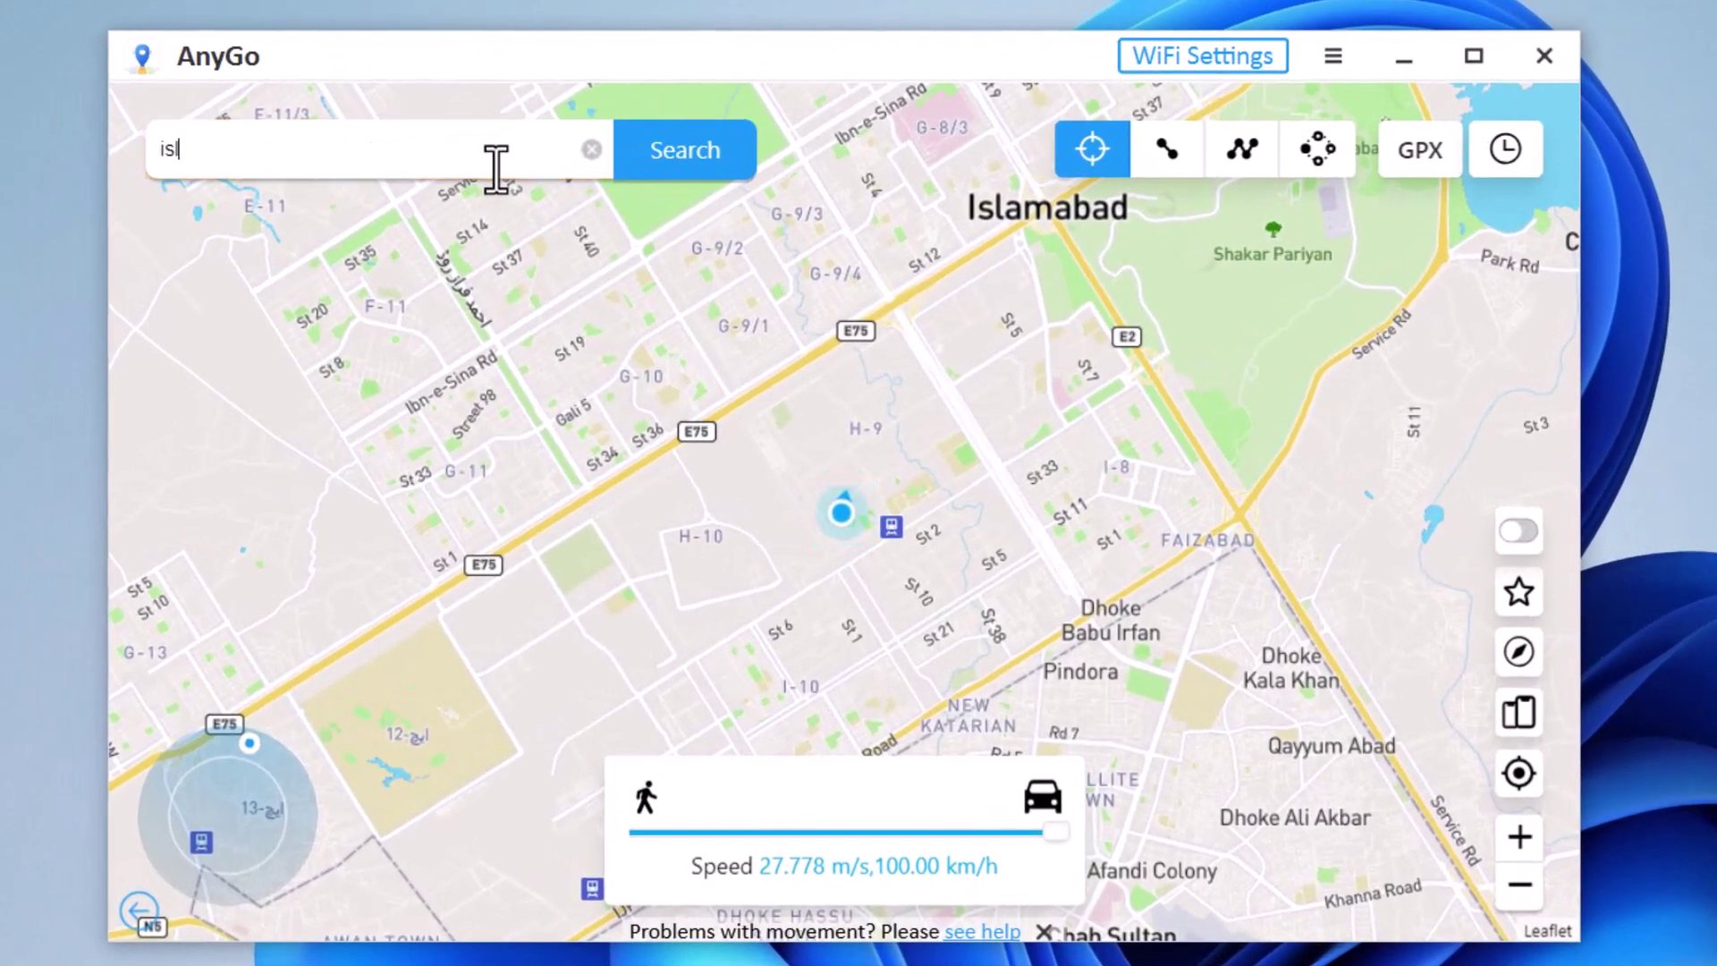
type("amabad")
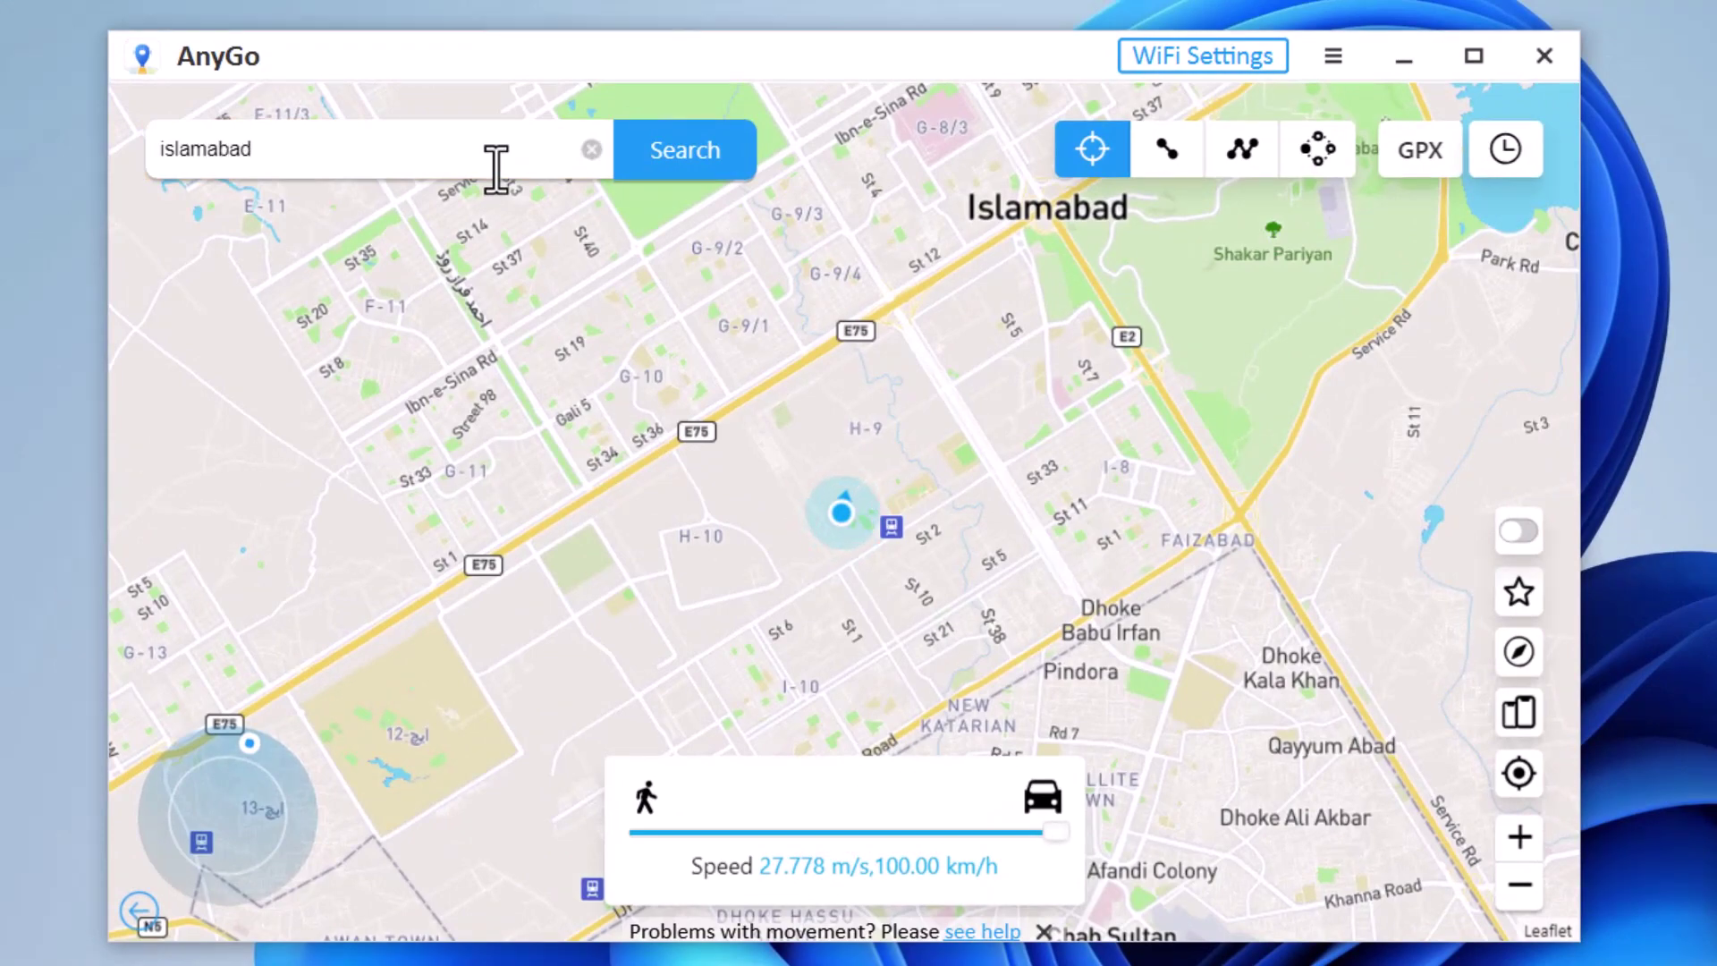
left_click(735, 172)
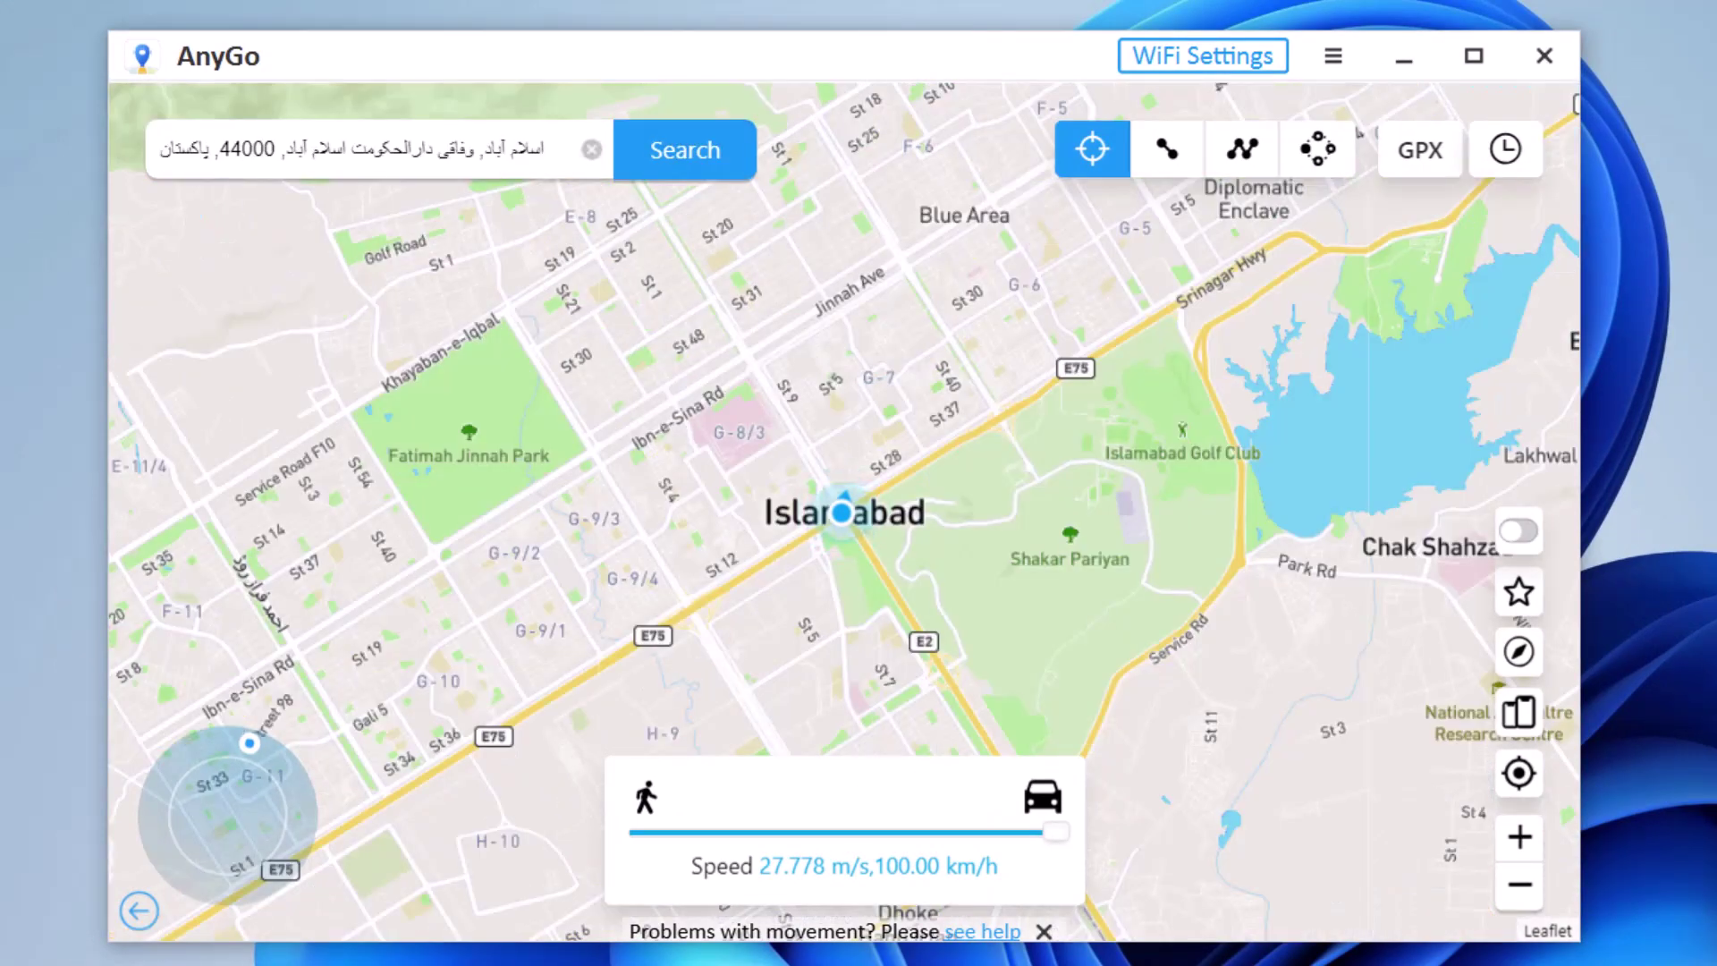
- Teleport the phone to a point beside Murree Road near Faizabad
left_click_drag(1387, 785, 892, 525)
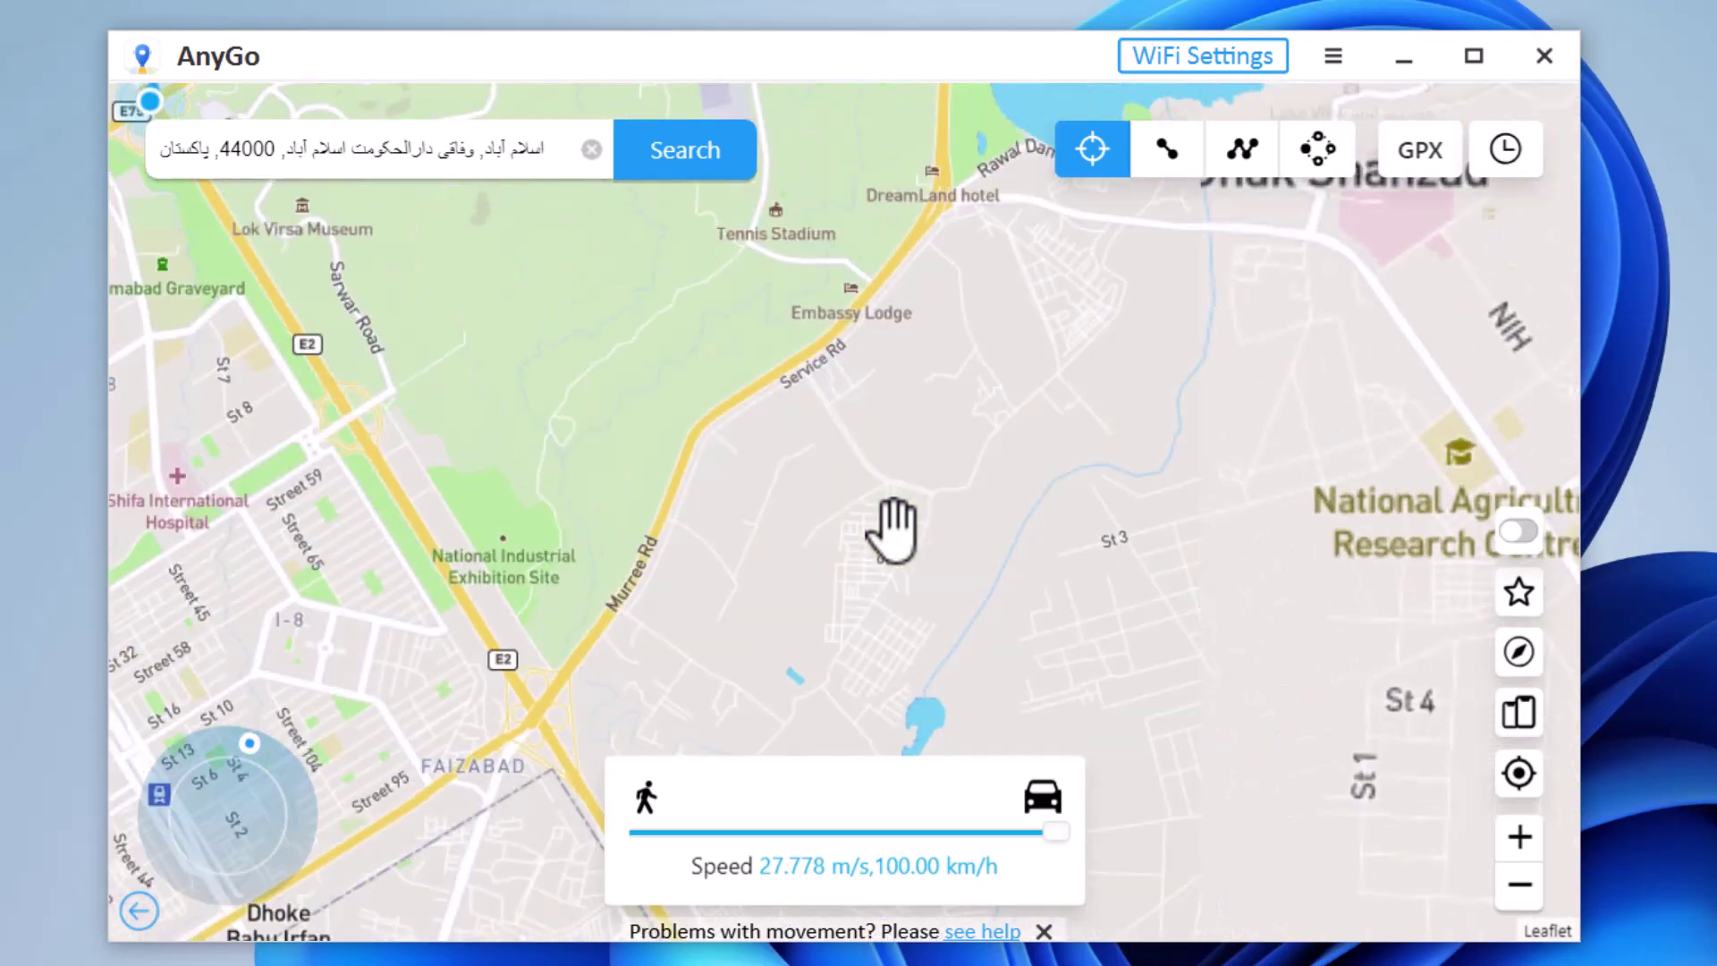
scroll(841, 483, "up", 1)
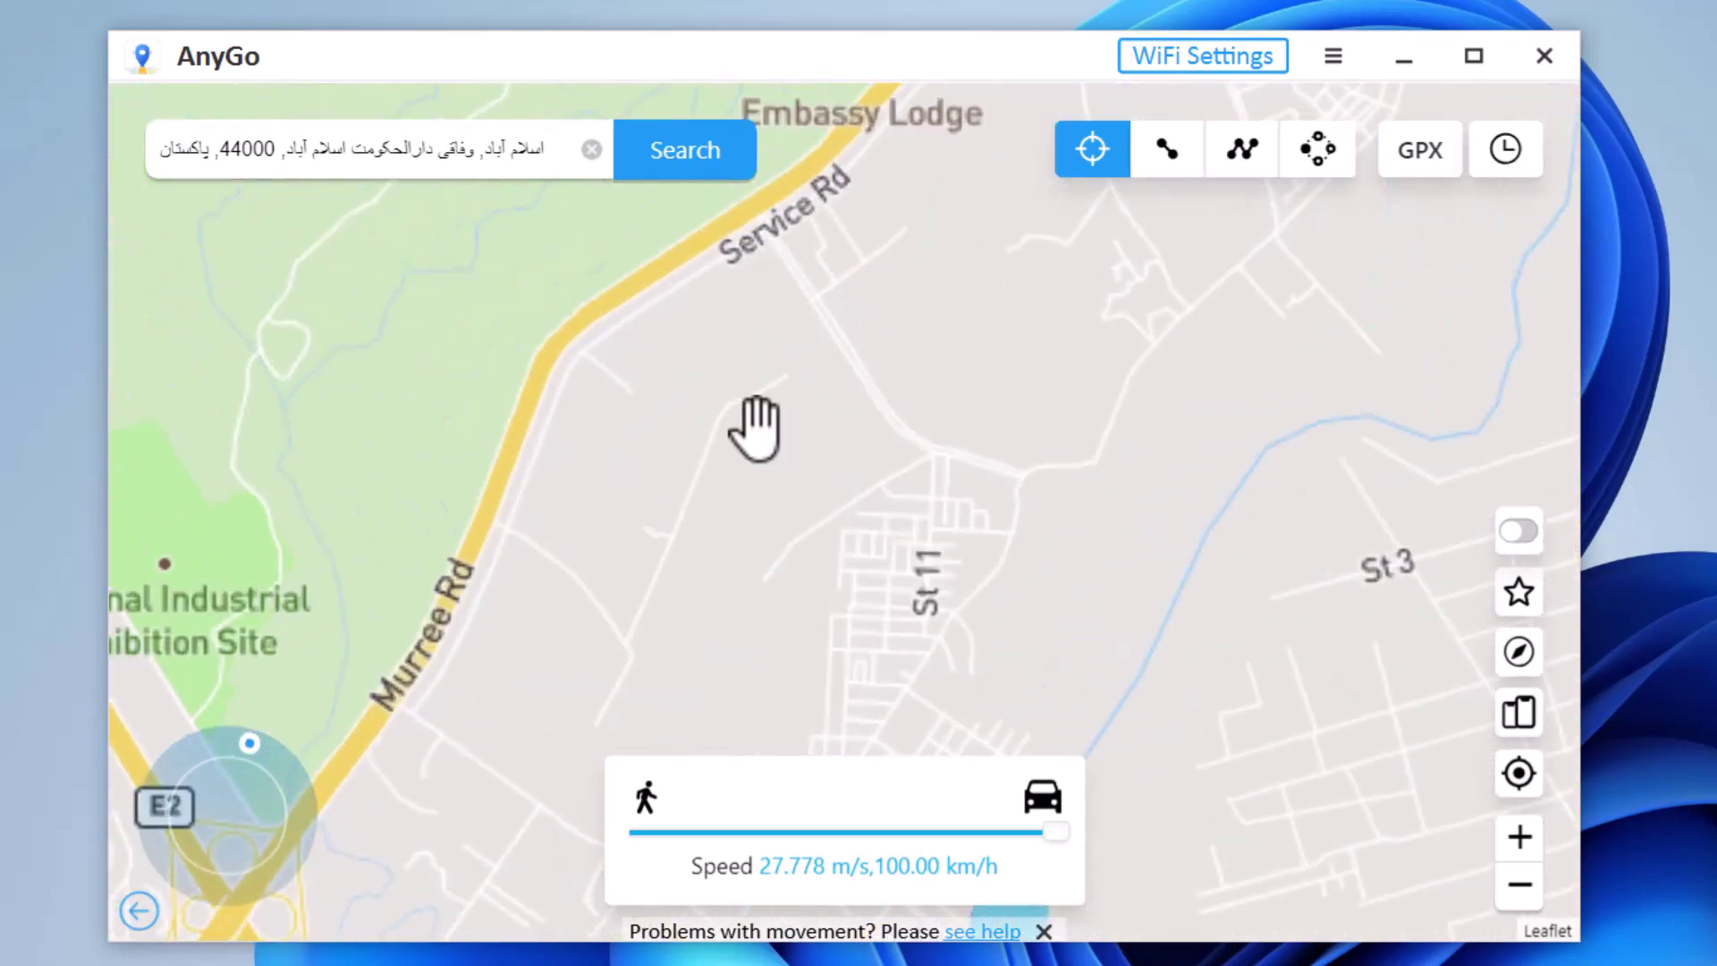
scroll(755, 425, "down", 1)
left_click(606, 511)
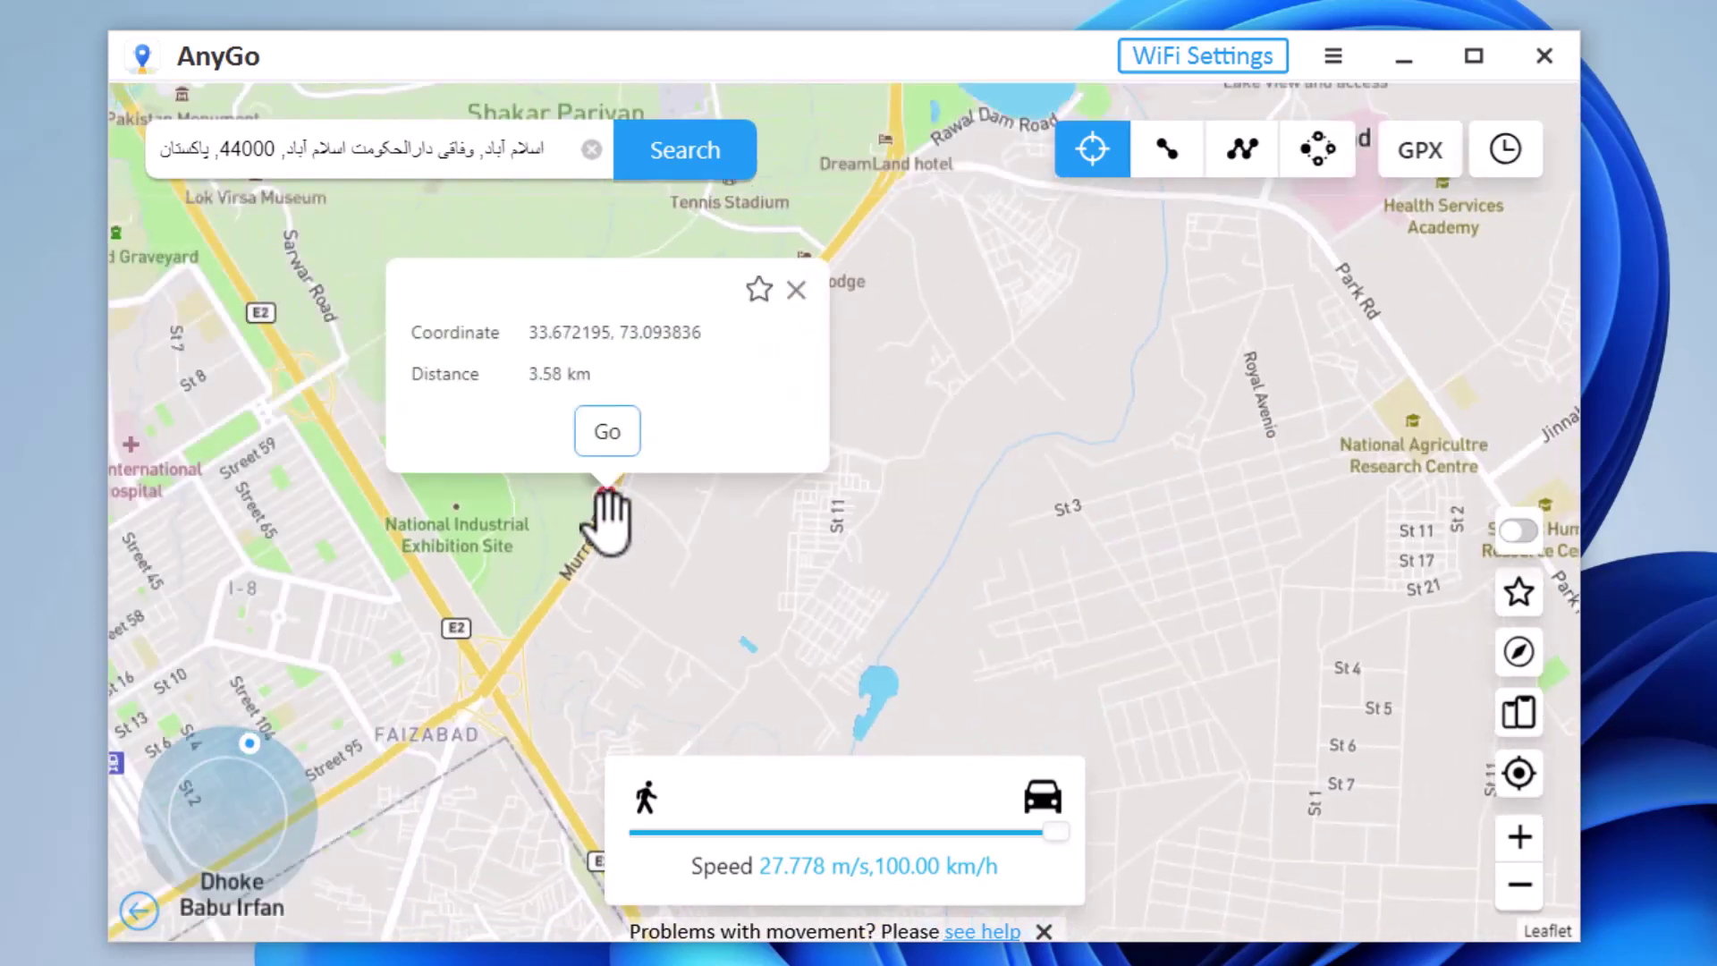
left_click(617, 431)
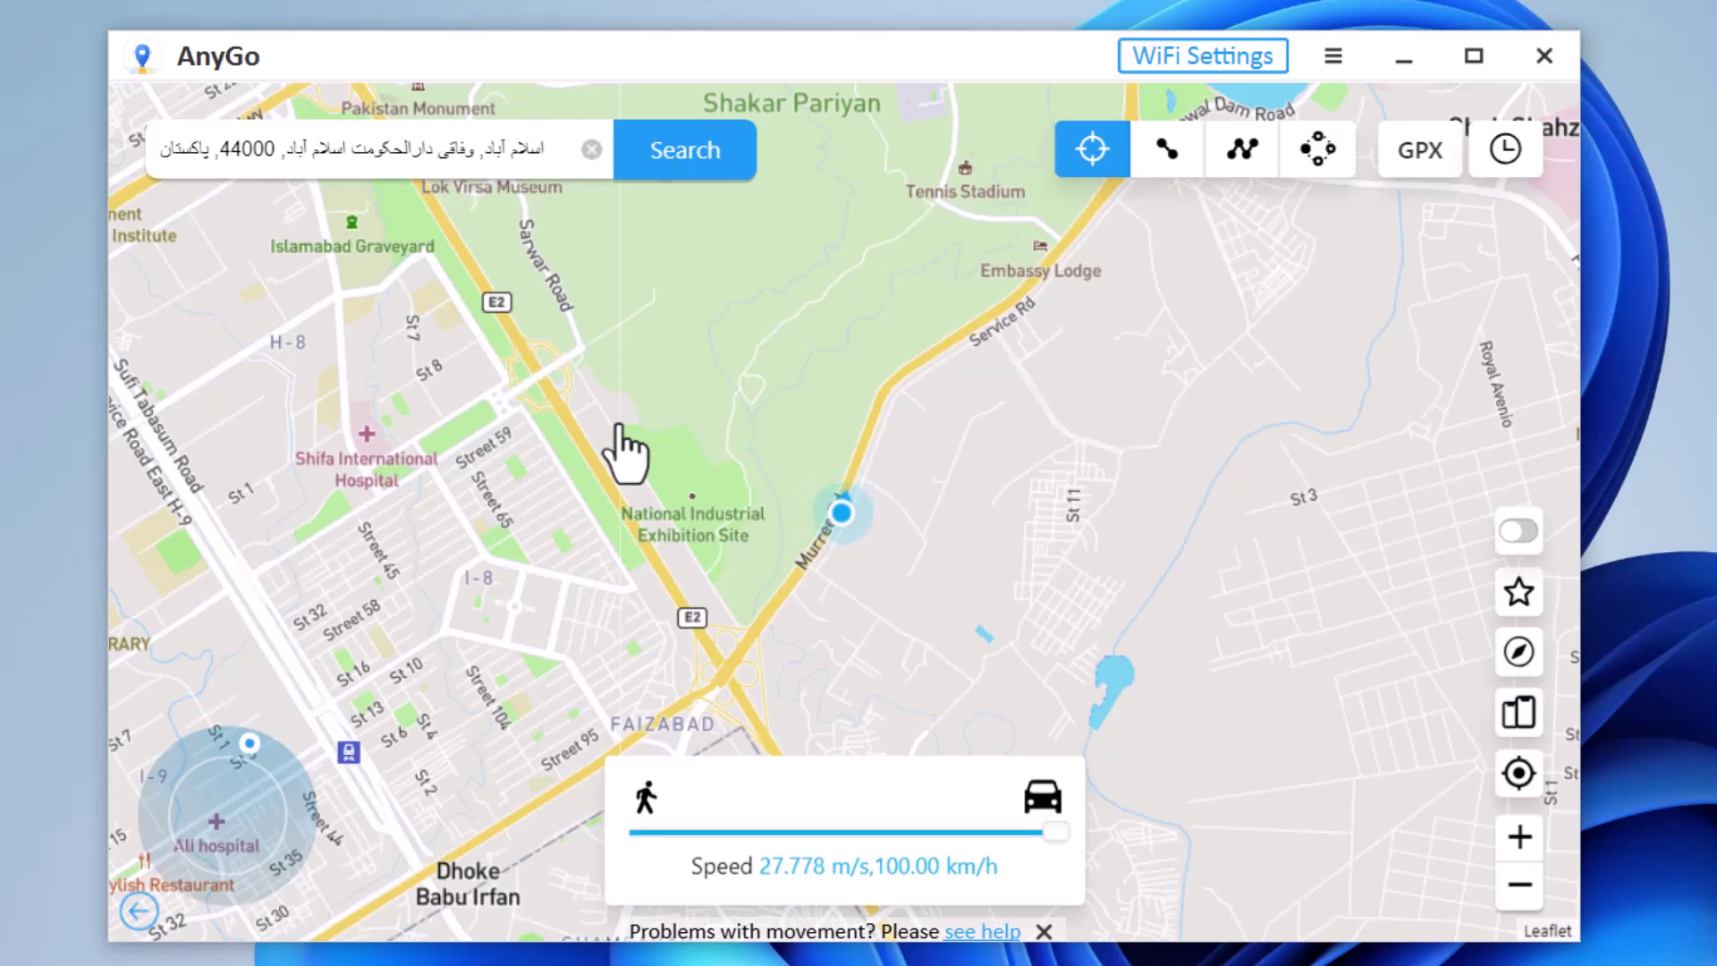
- Drive a two-spot route to a point further up Murree Road, then dismiss the arrival message
left_click(1167, 149)
left_click(966, 324)
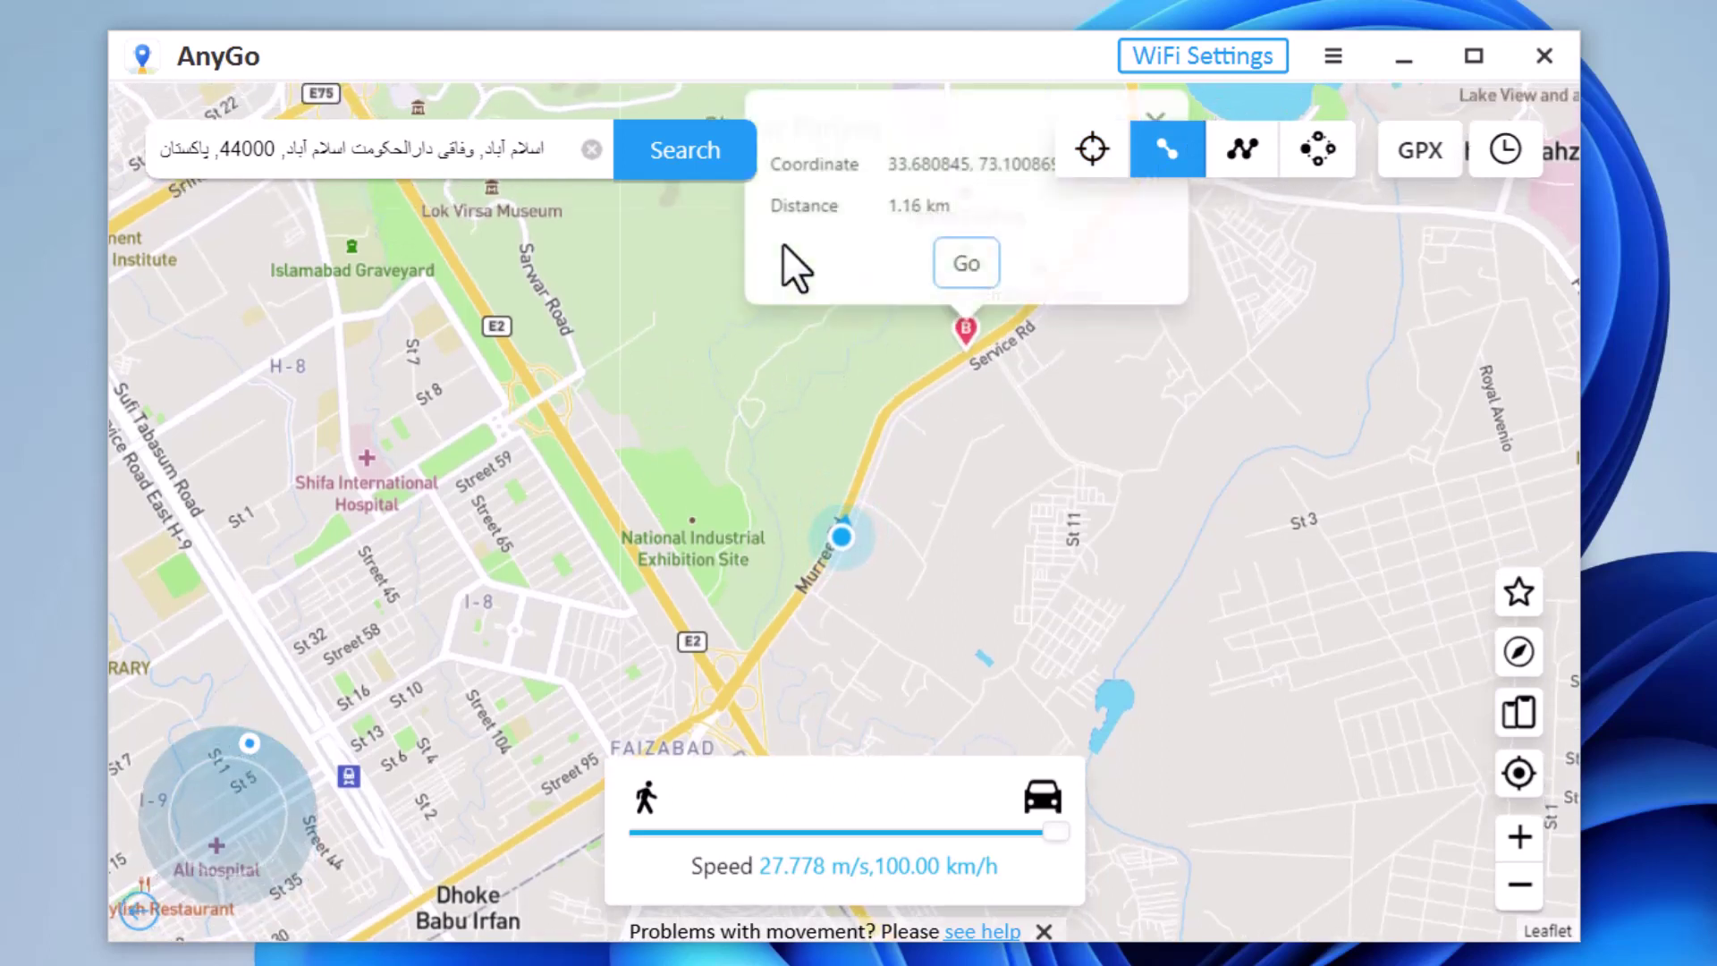
left_click(971, 269)
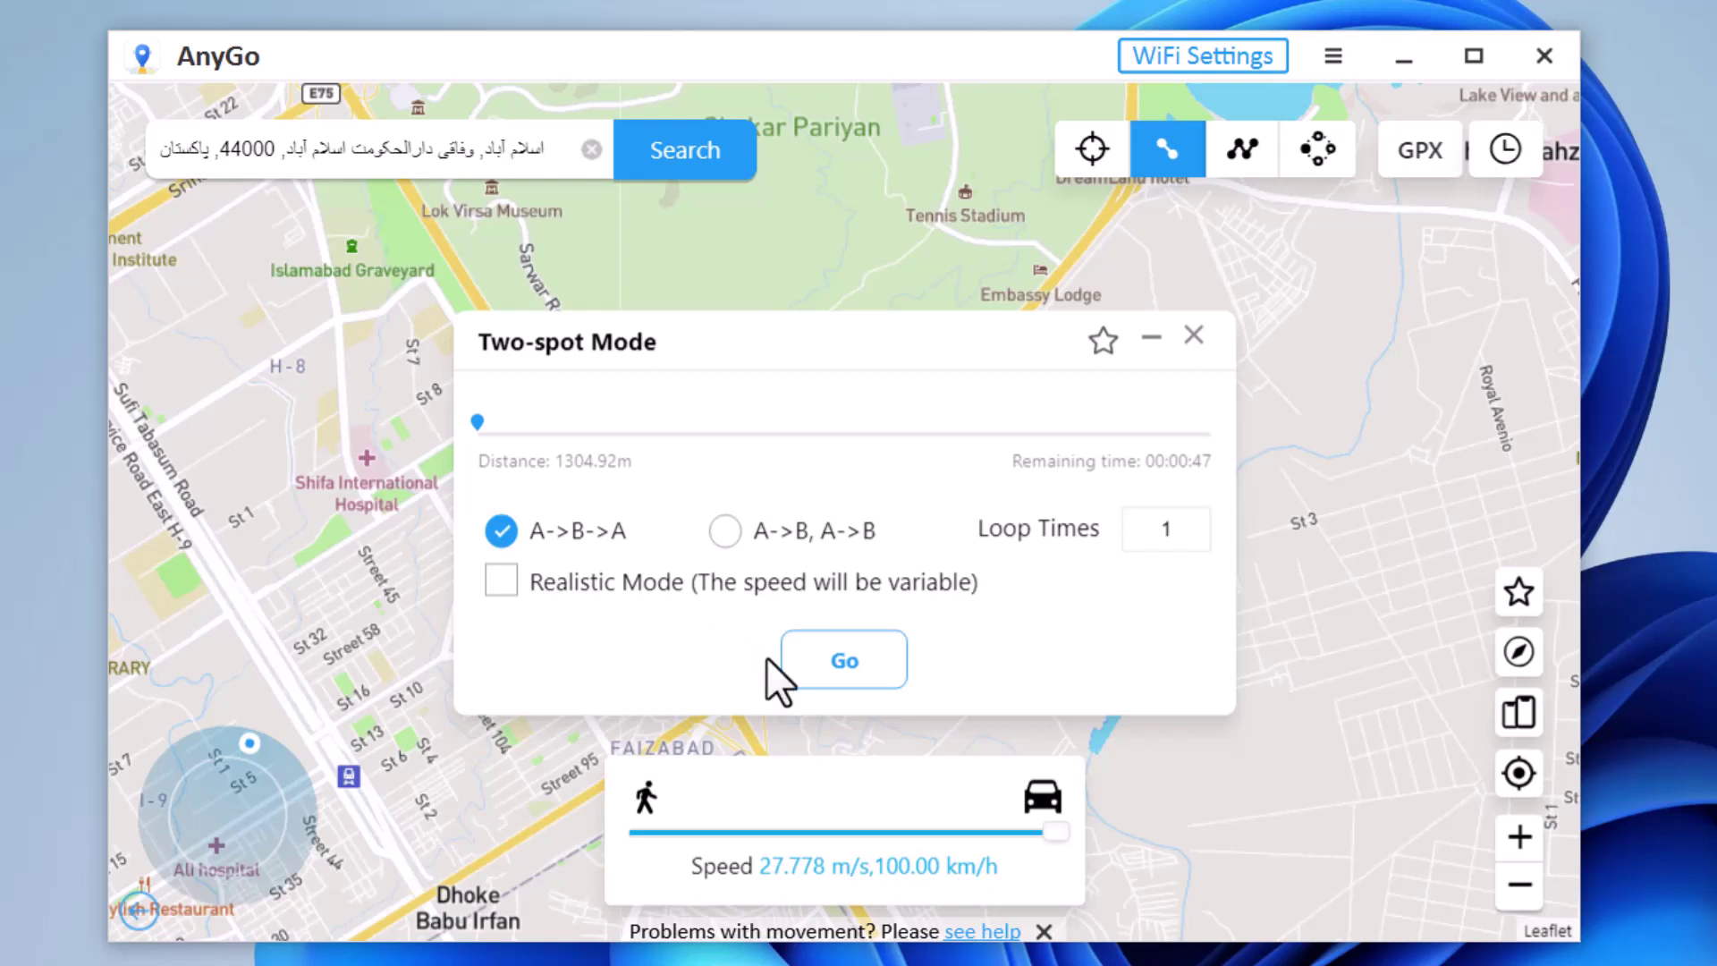
left_click(820, 672)
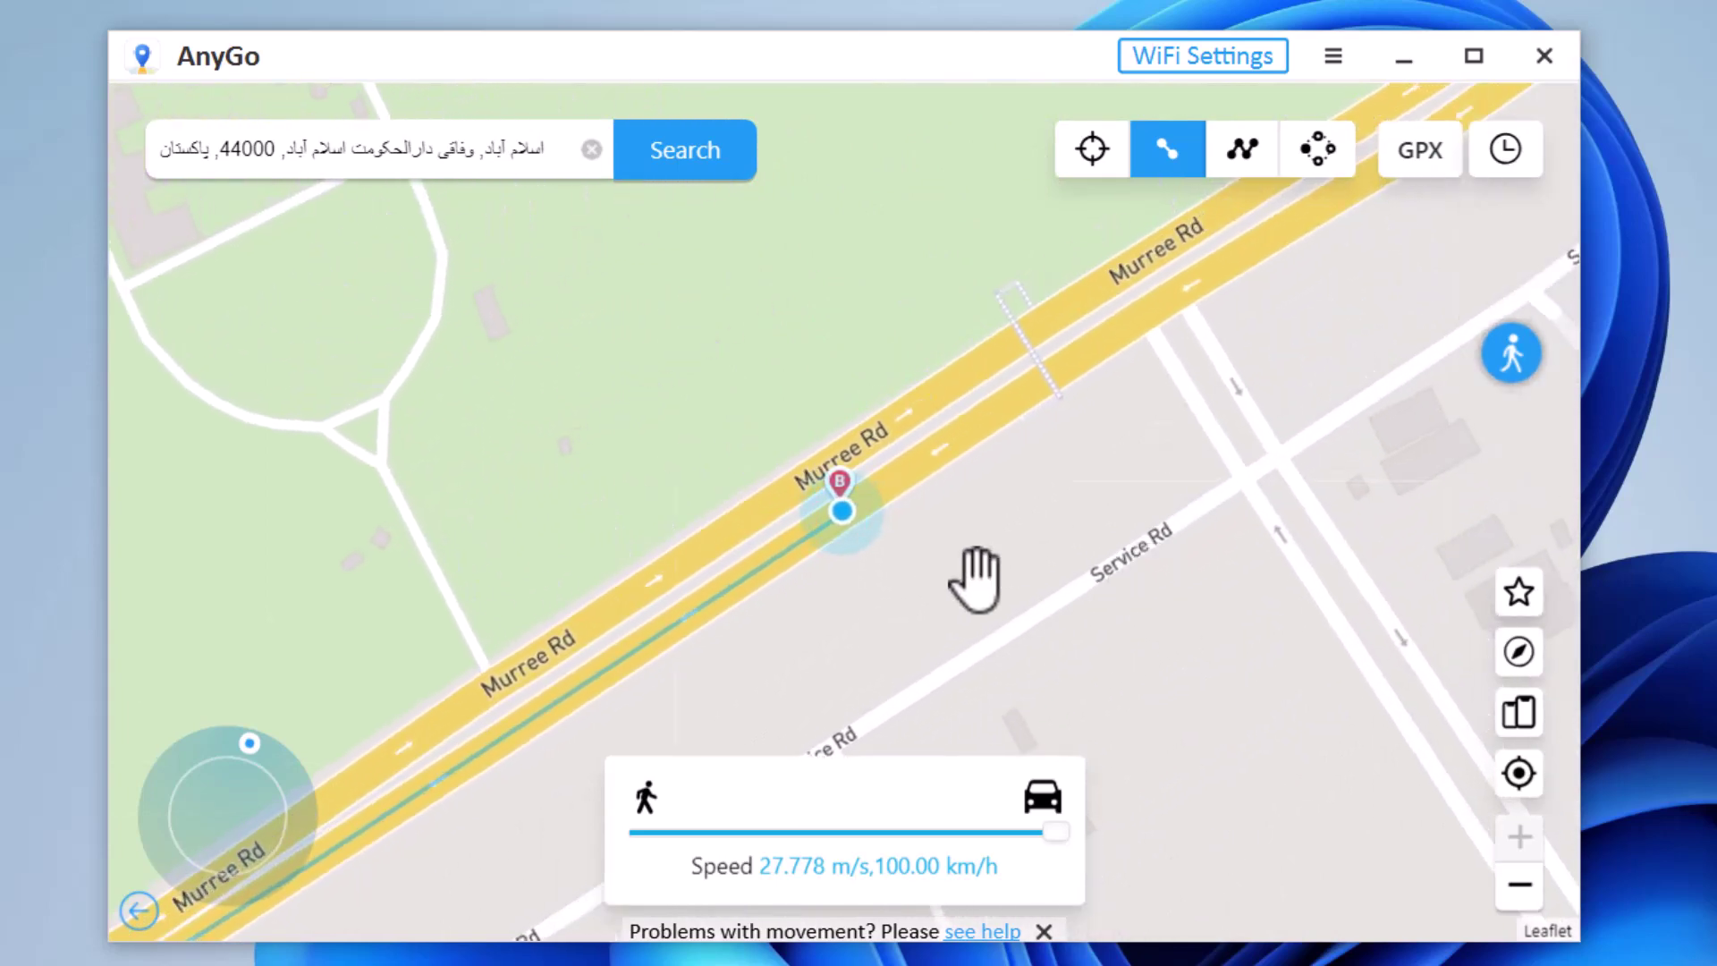
scroll(878, 605, "down", 3)
scroll(804, 587, "up", 2)
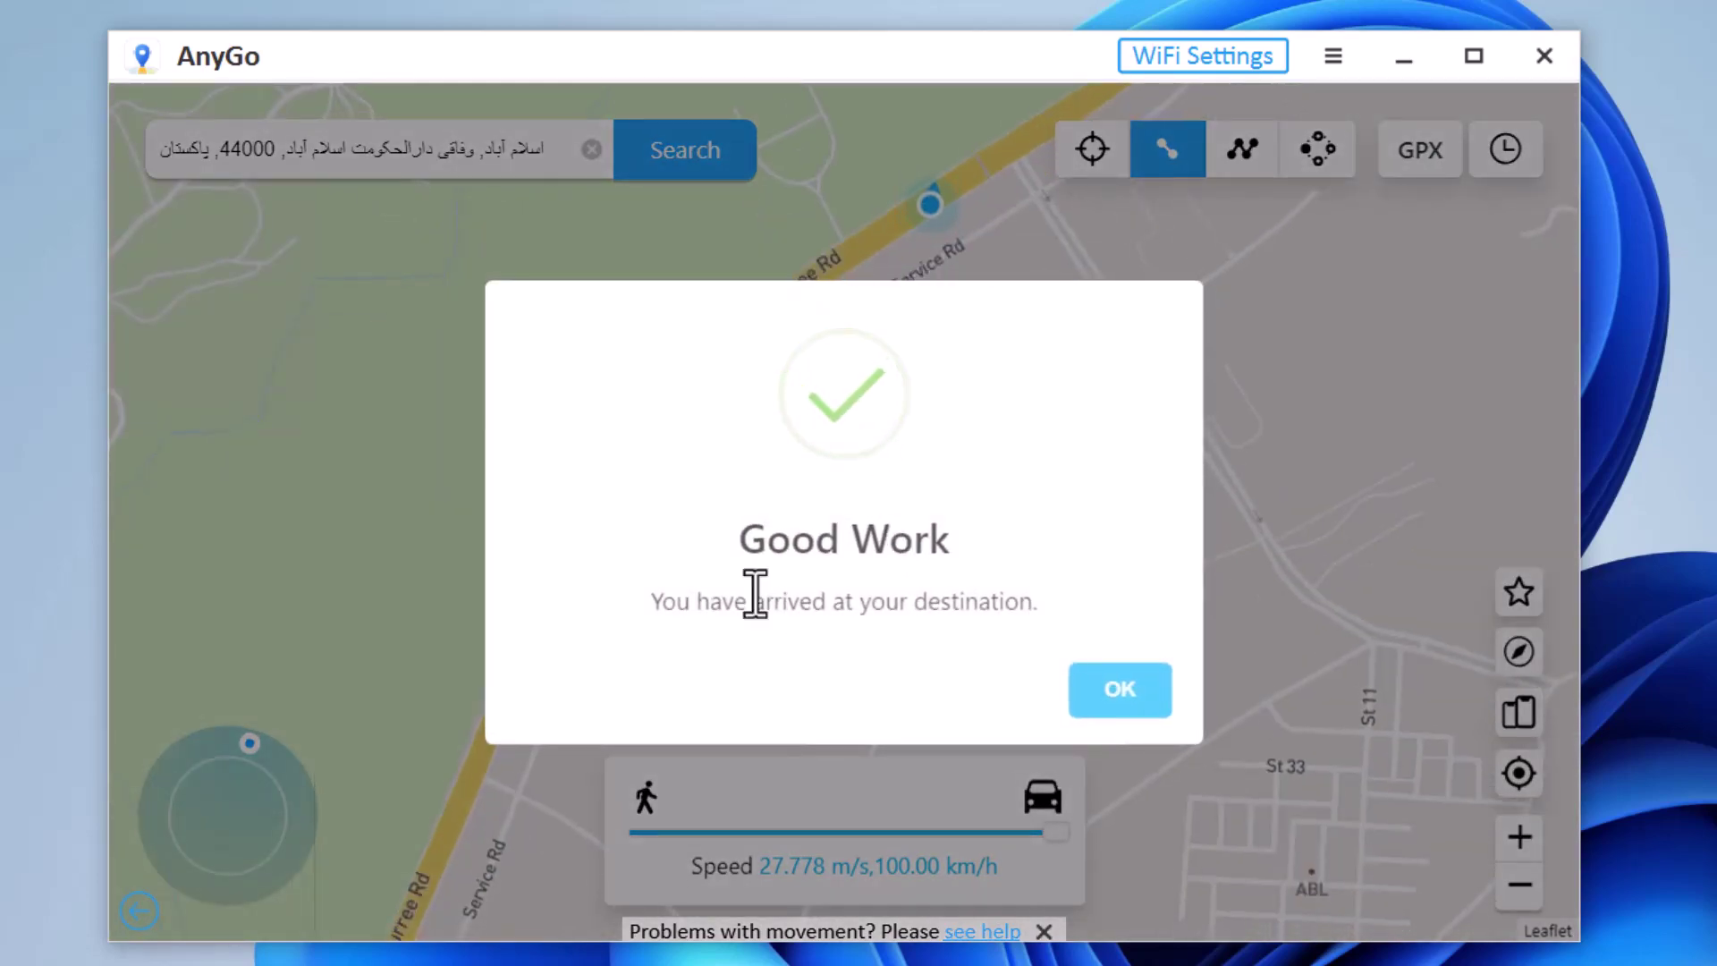
left_click(1125, 693)
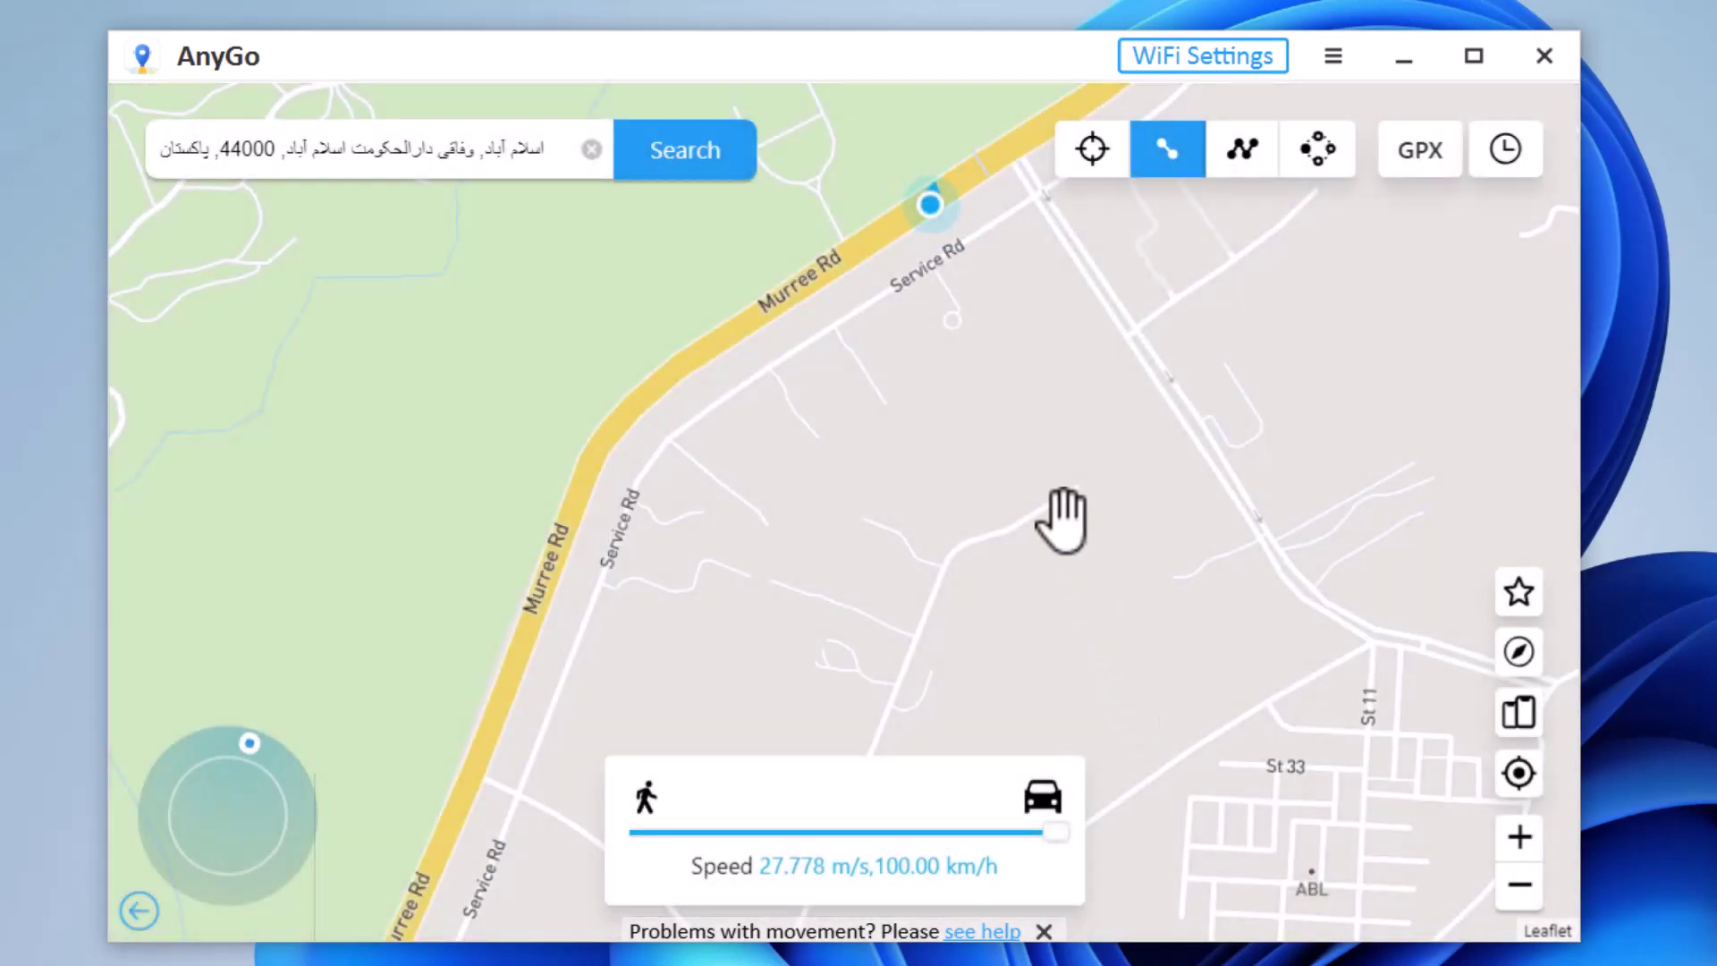
- Drive a two-point multi-spot route along the side road with Realistic Mode on, then dismiss the arrival message
left_click(1239, 160)
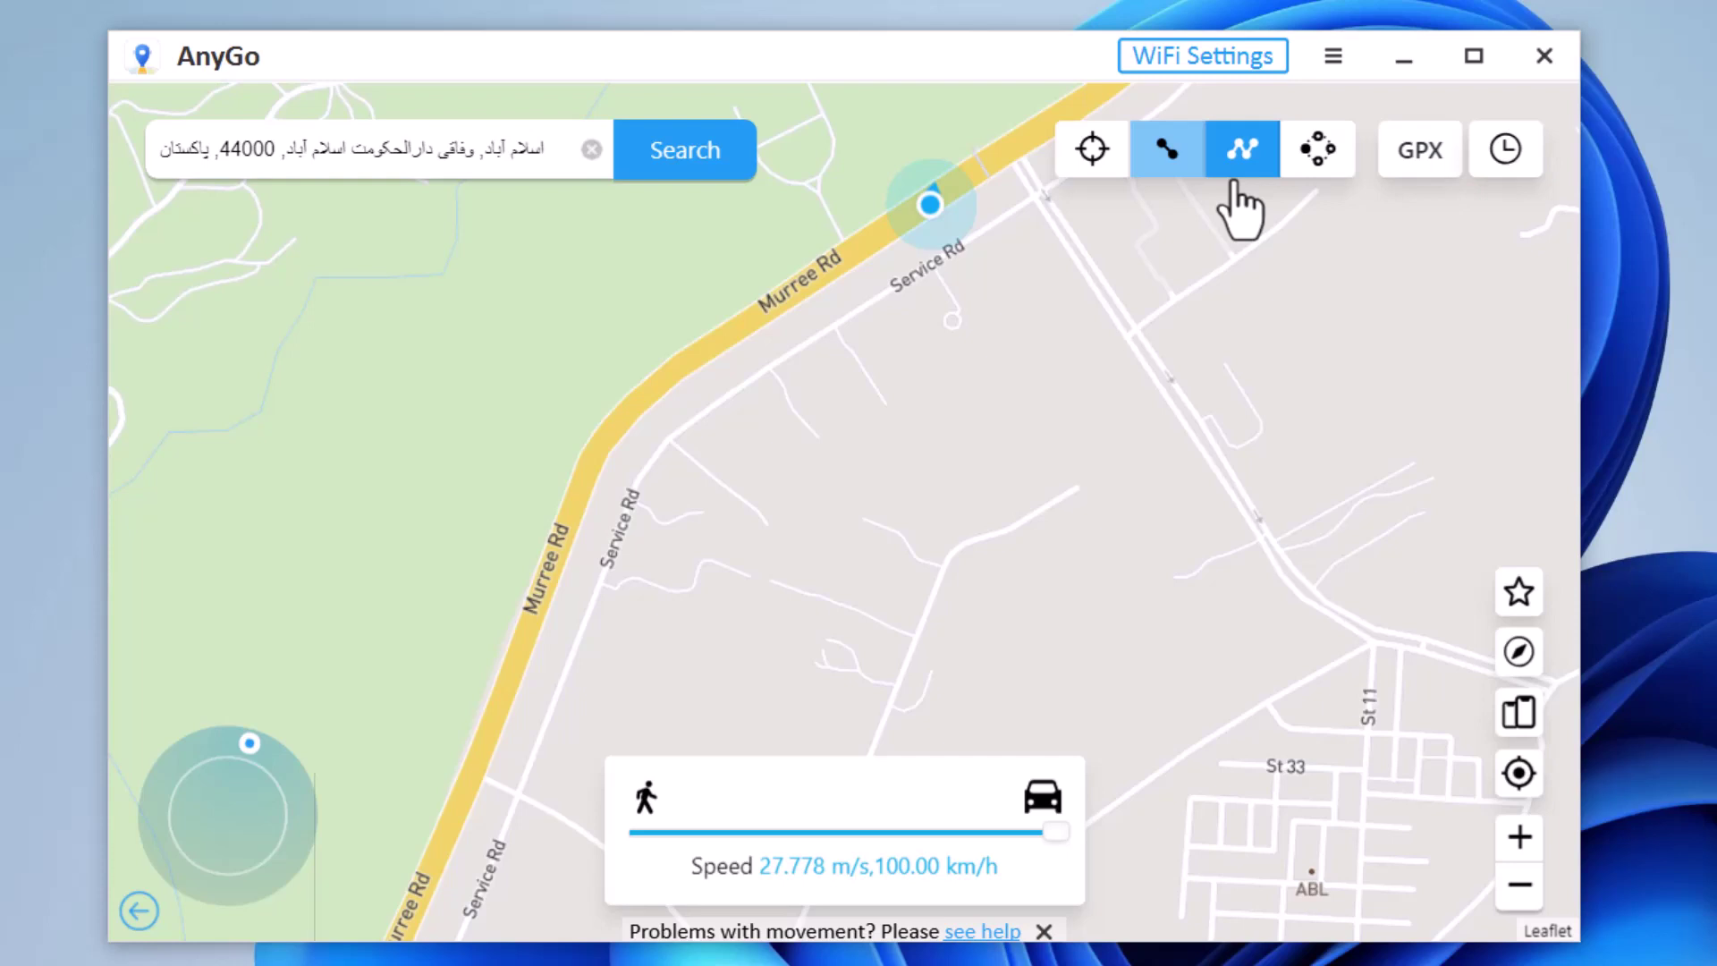
left_click(1048, 215)
left_click(1114, 418)
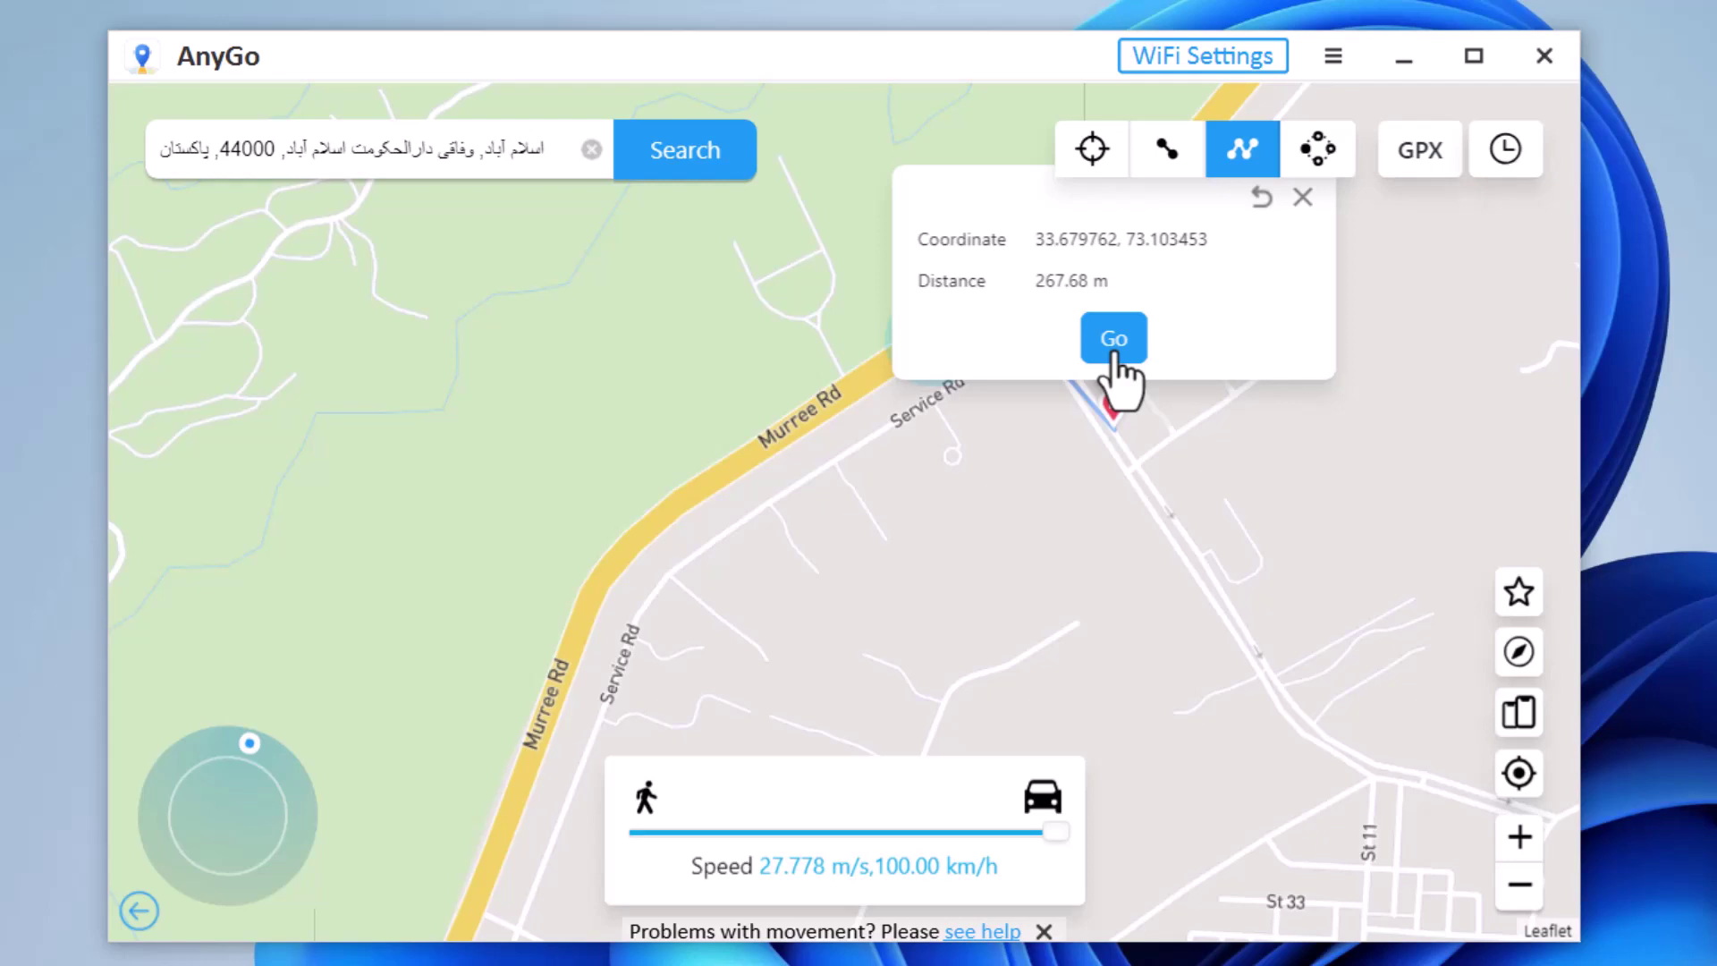
left_click(1114, 340)
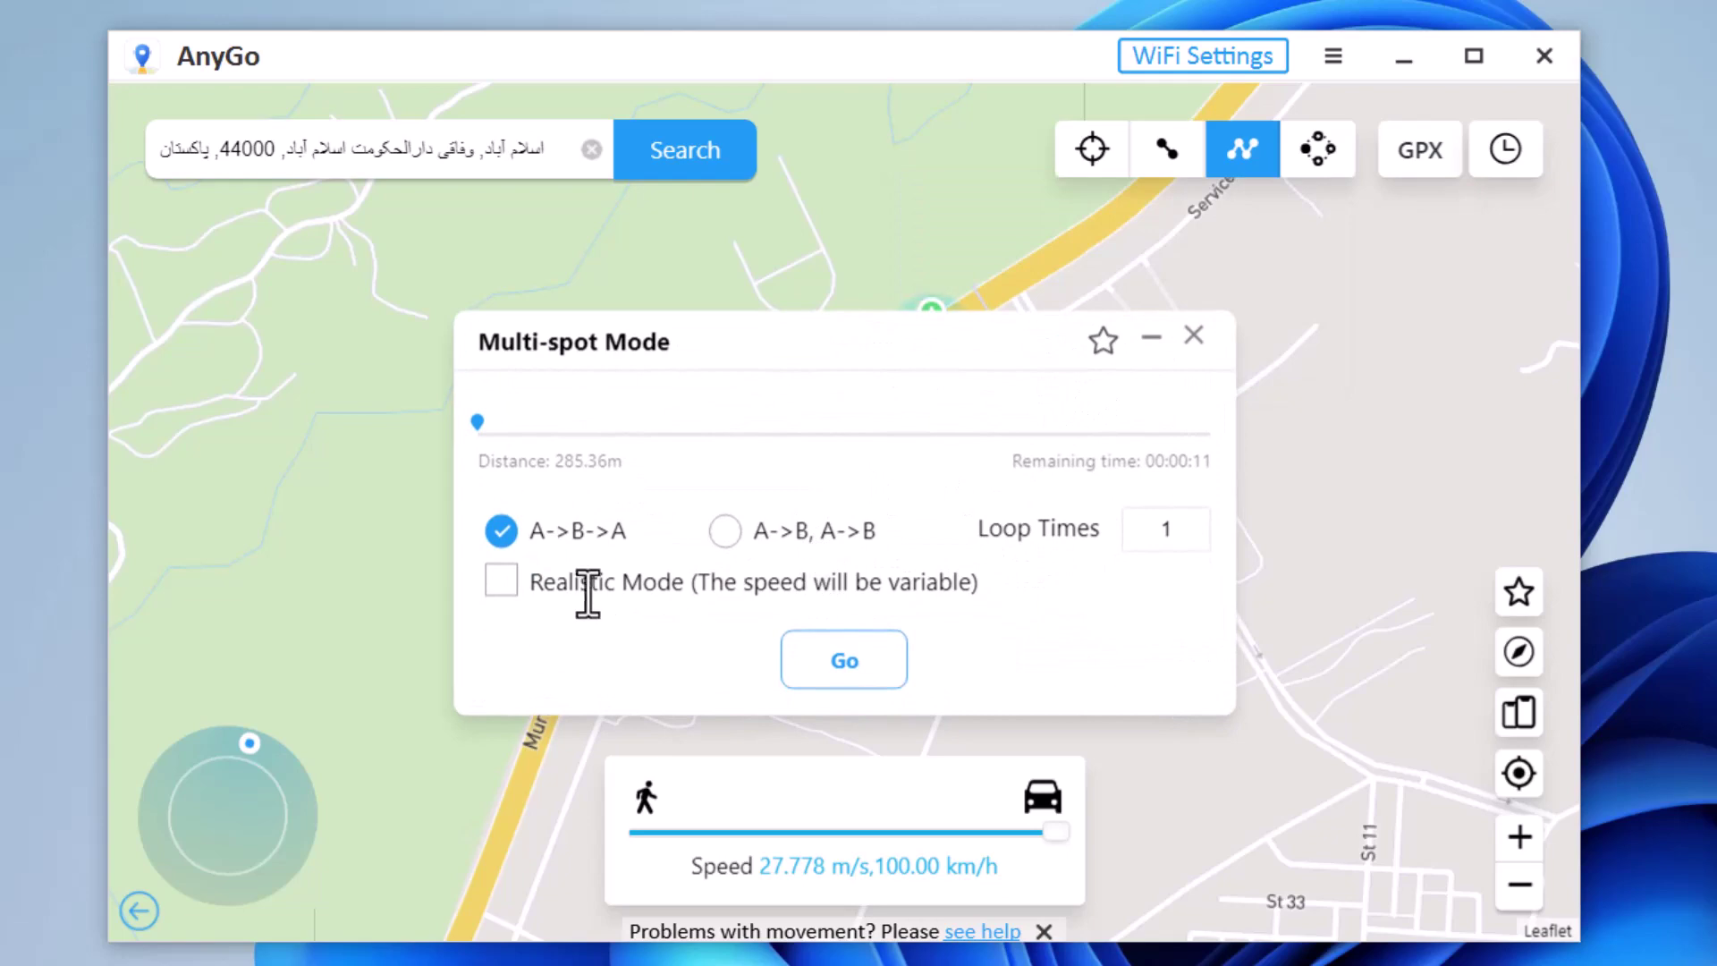
left_click(502, 582)
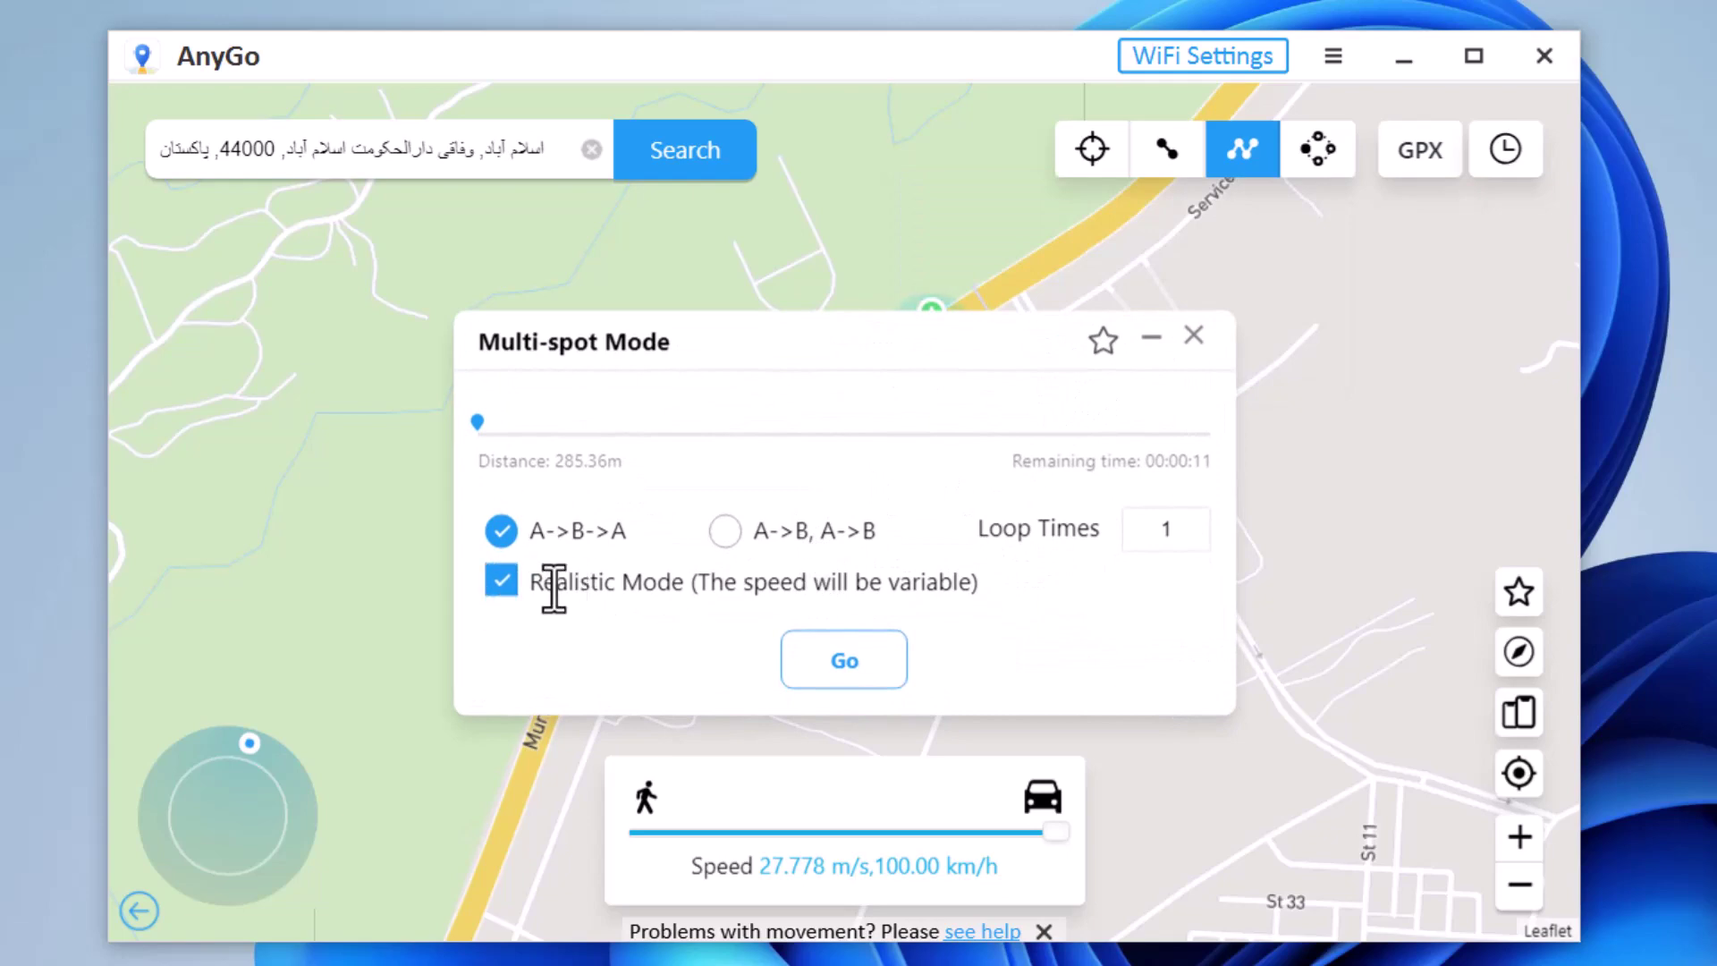
left_click(816, 663)
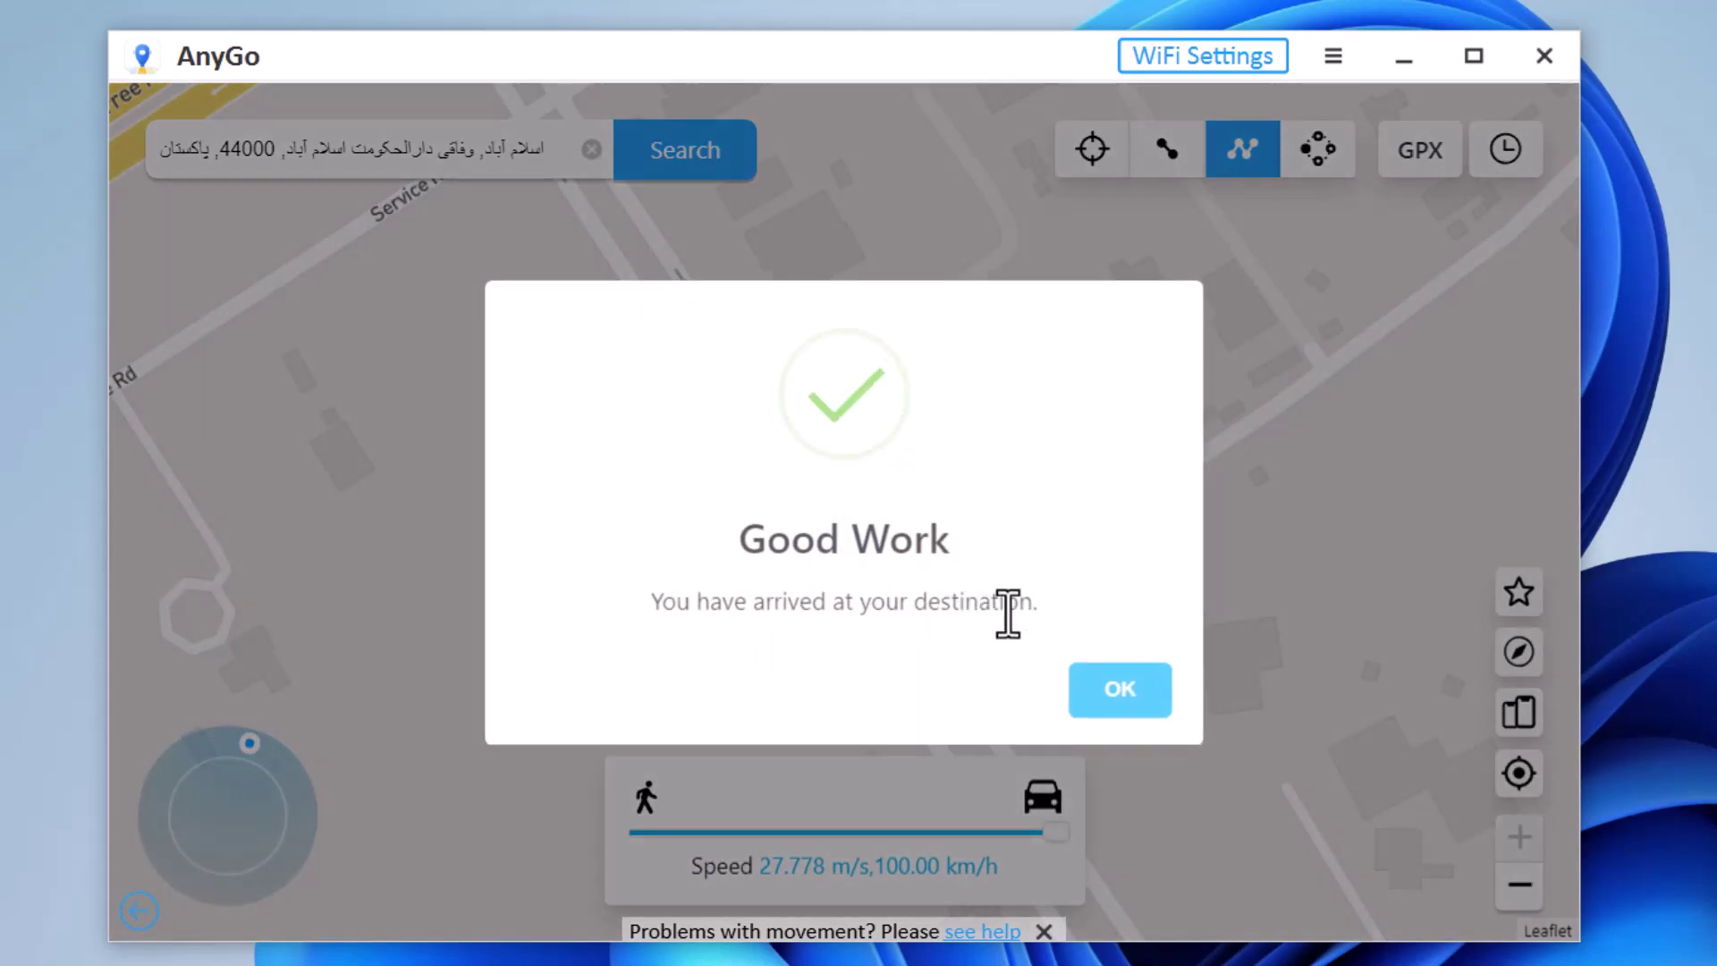
left_click(1107, 702)
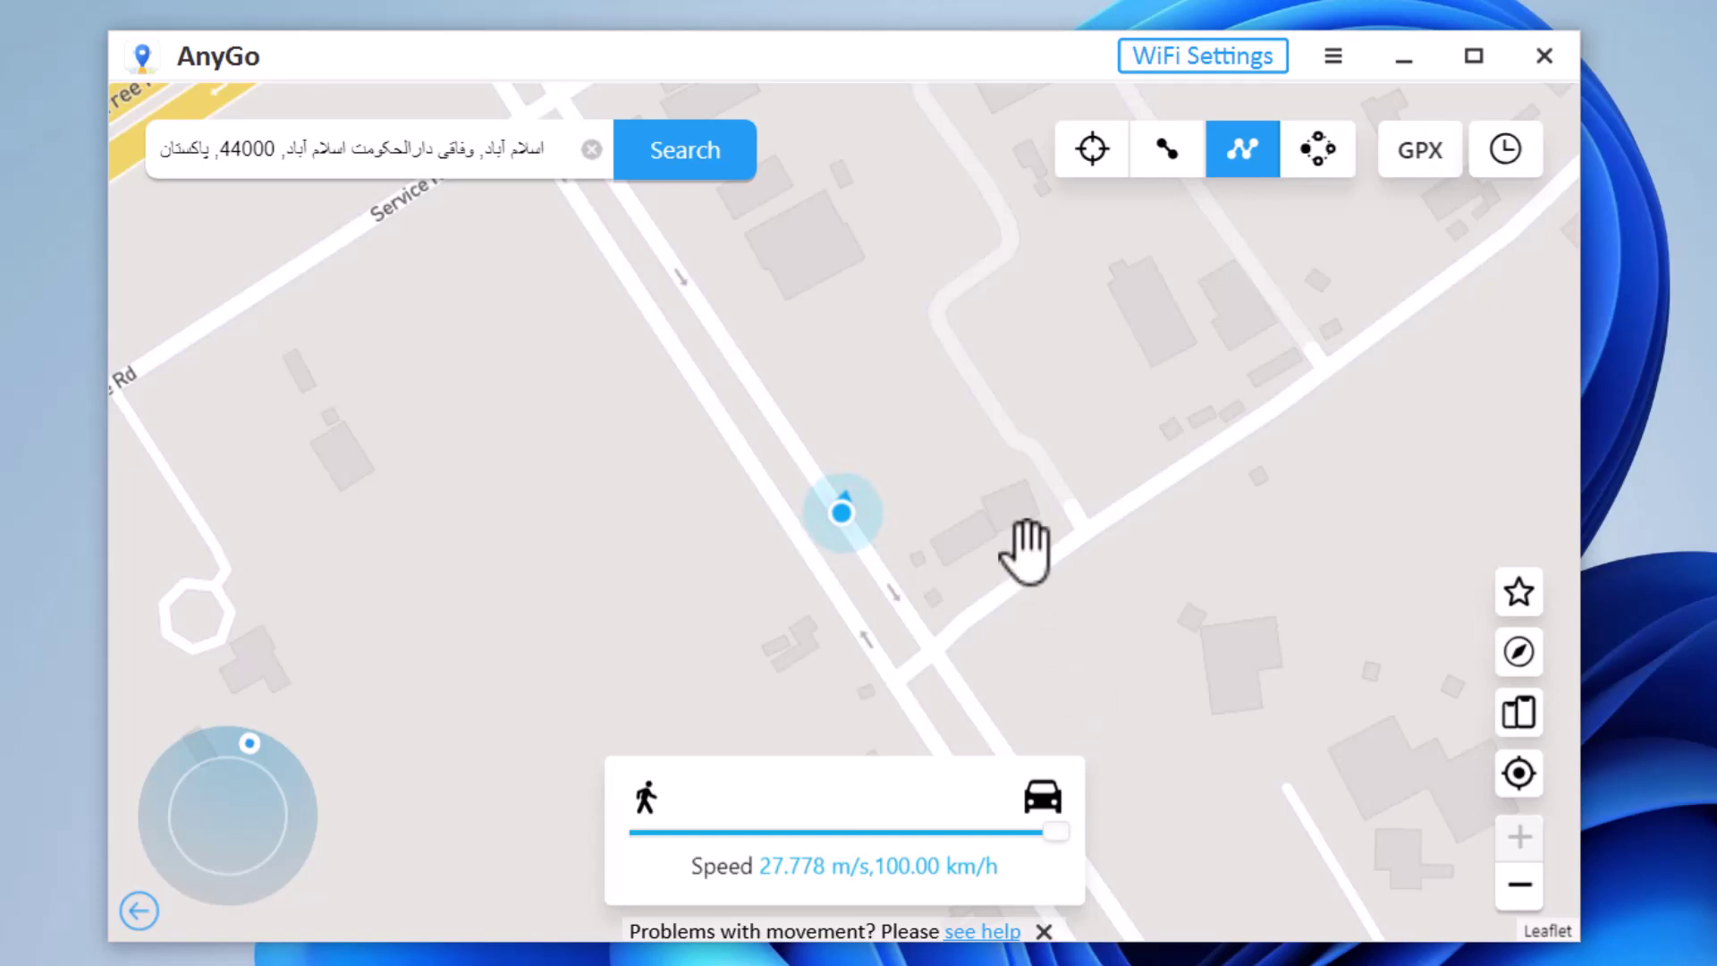
- Jump through three road points with Auto jump after cooldown, then dismiss the arrival message
left_click(1318, 152)
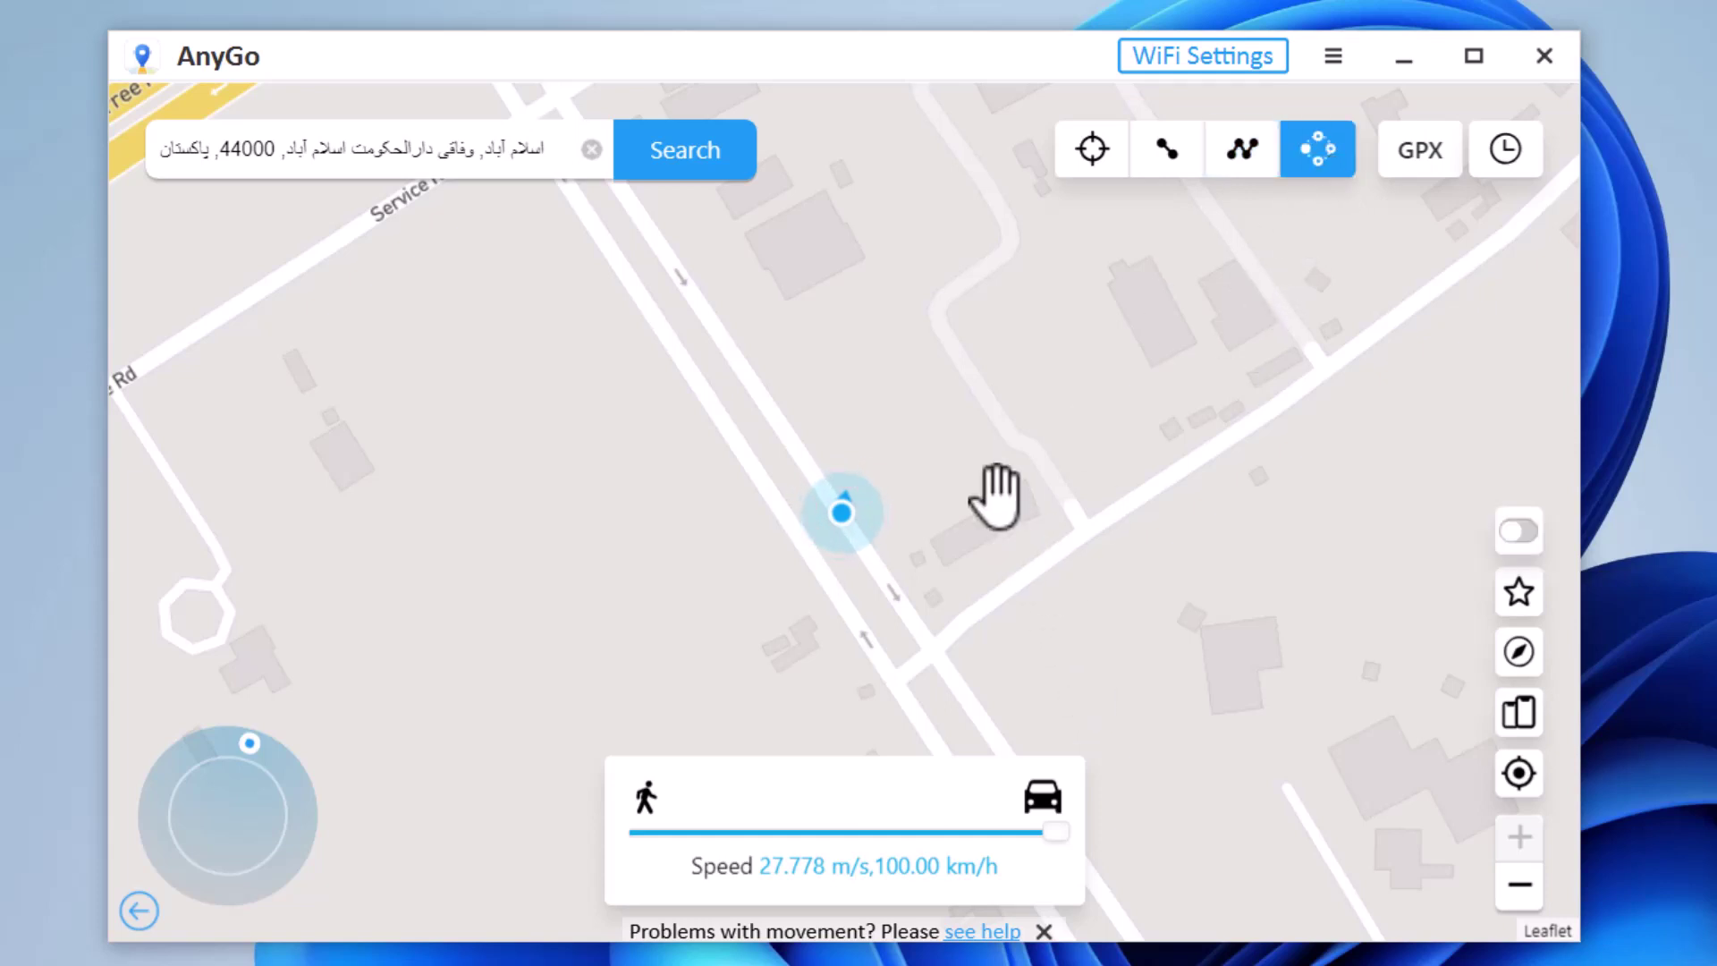
left_click(931, 637)
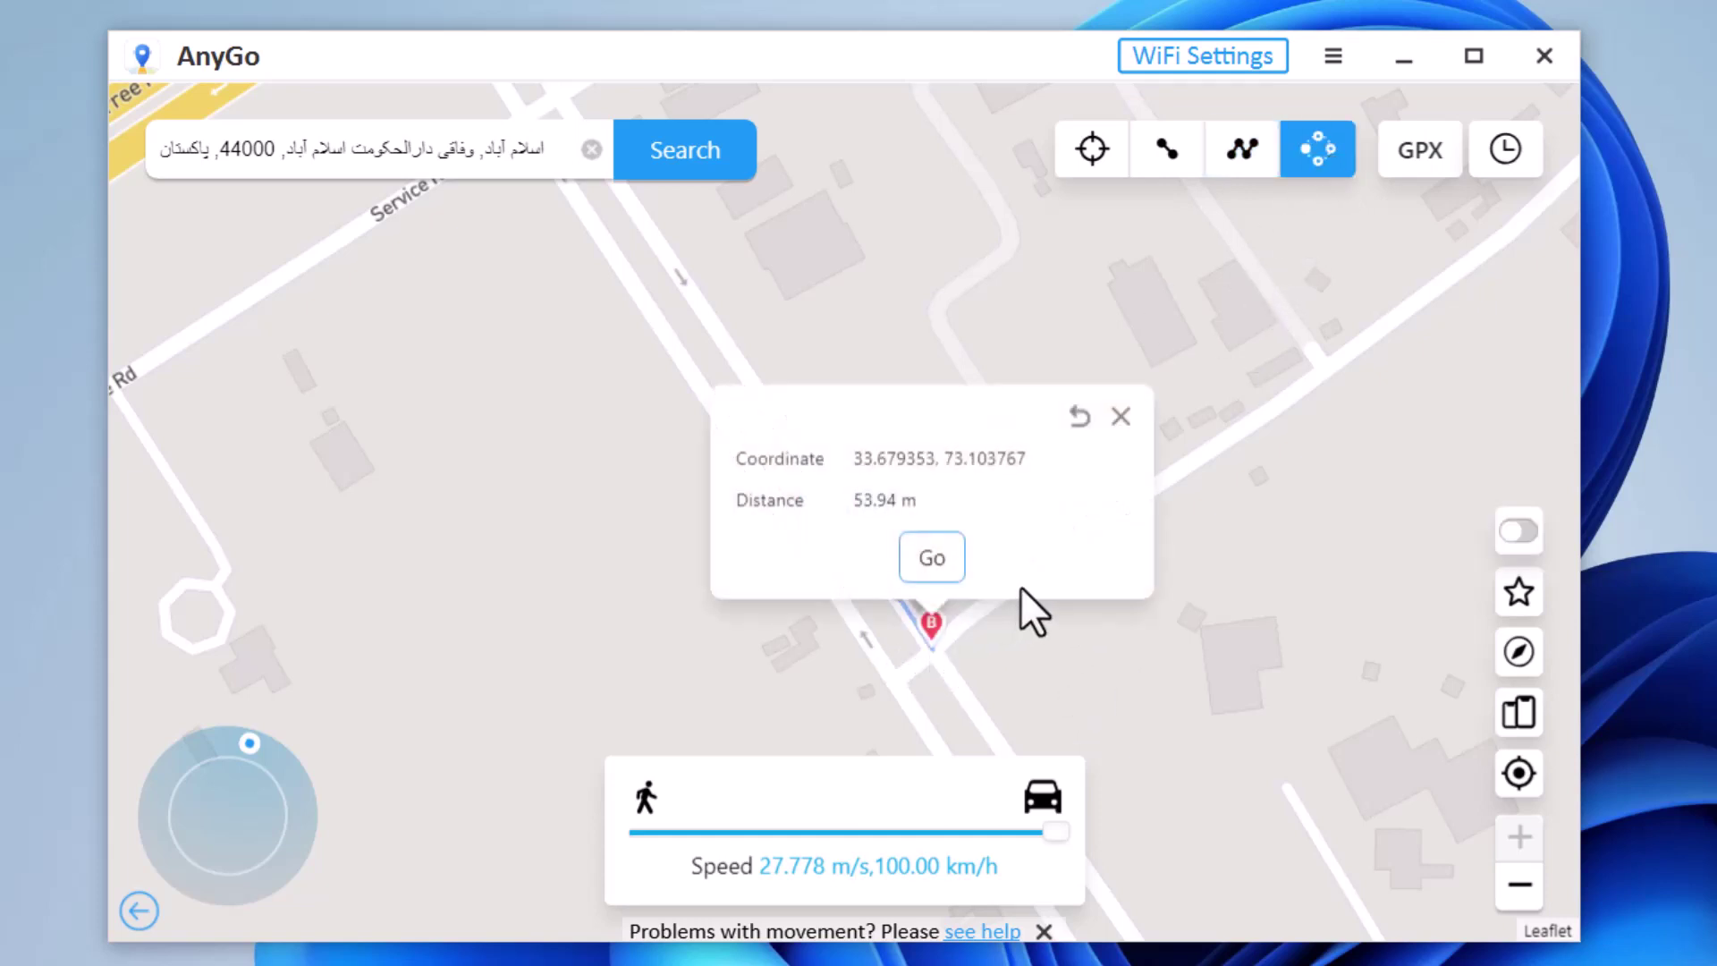
left_click(895, 661)
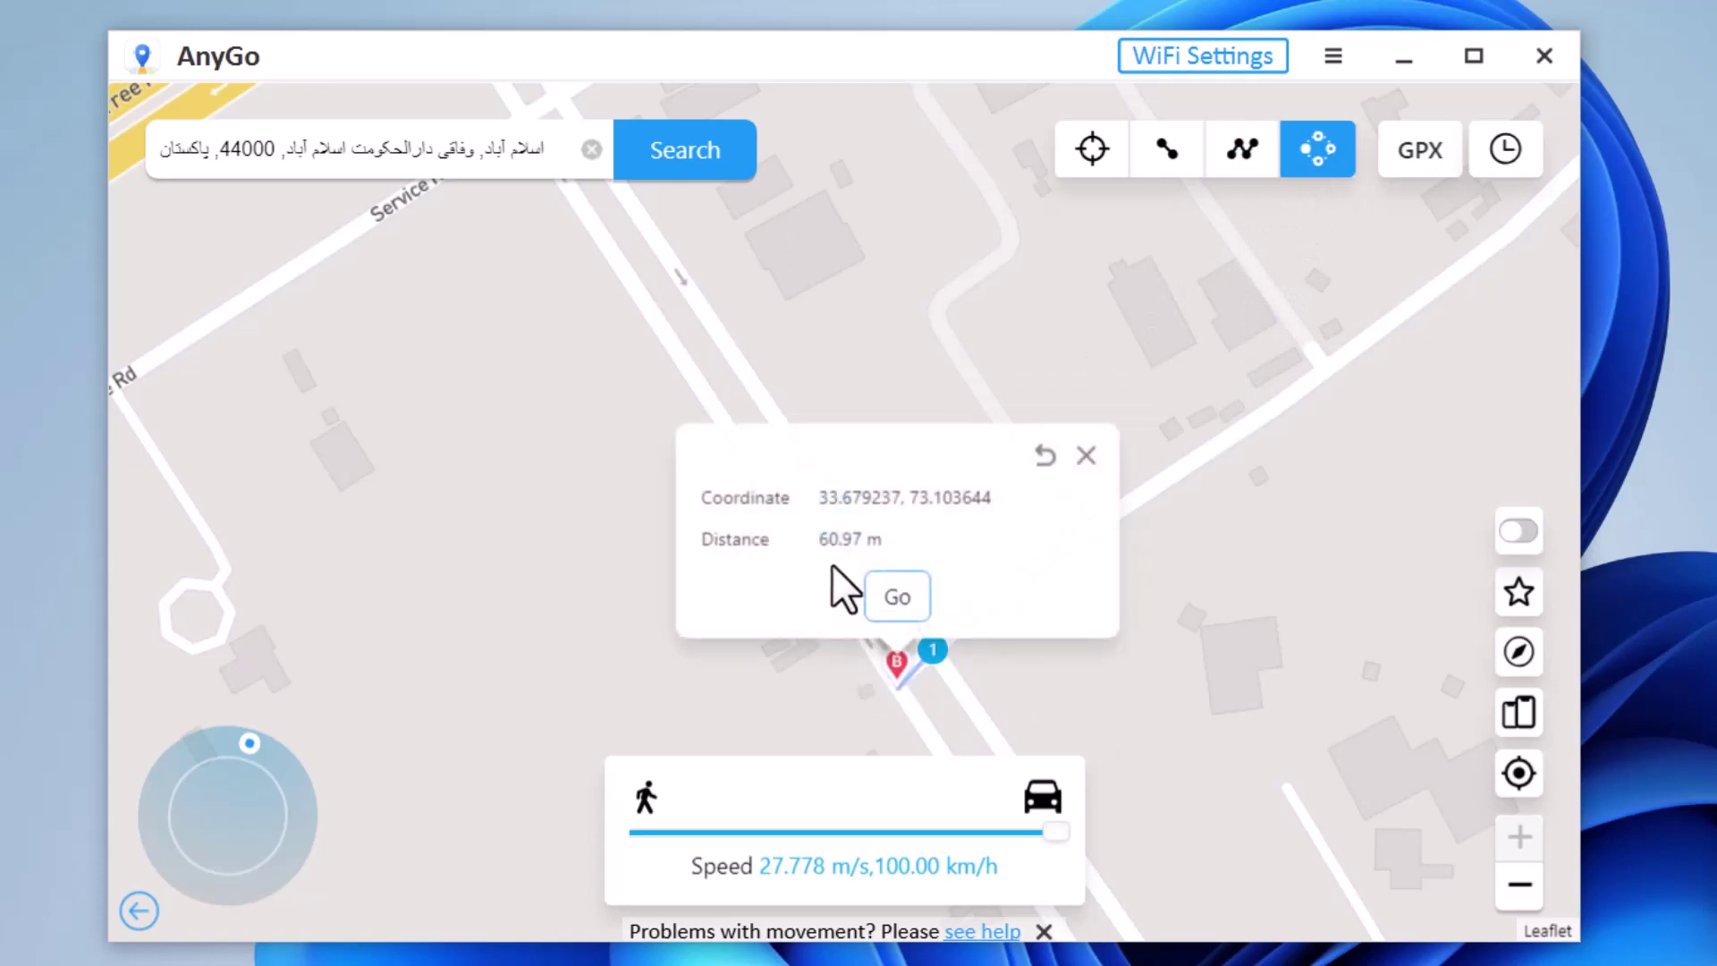
left_click(922, 708)
left_click(924, 640)
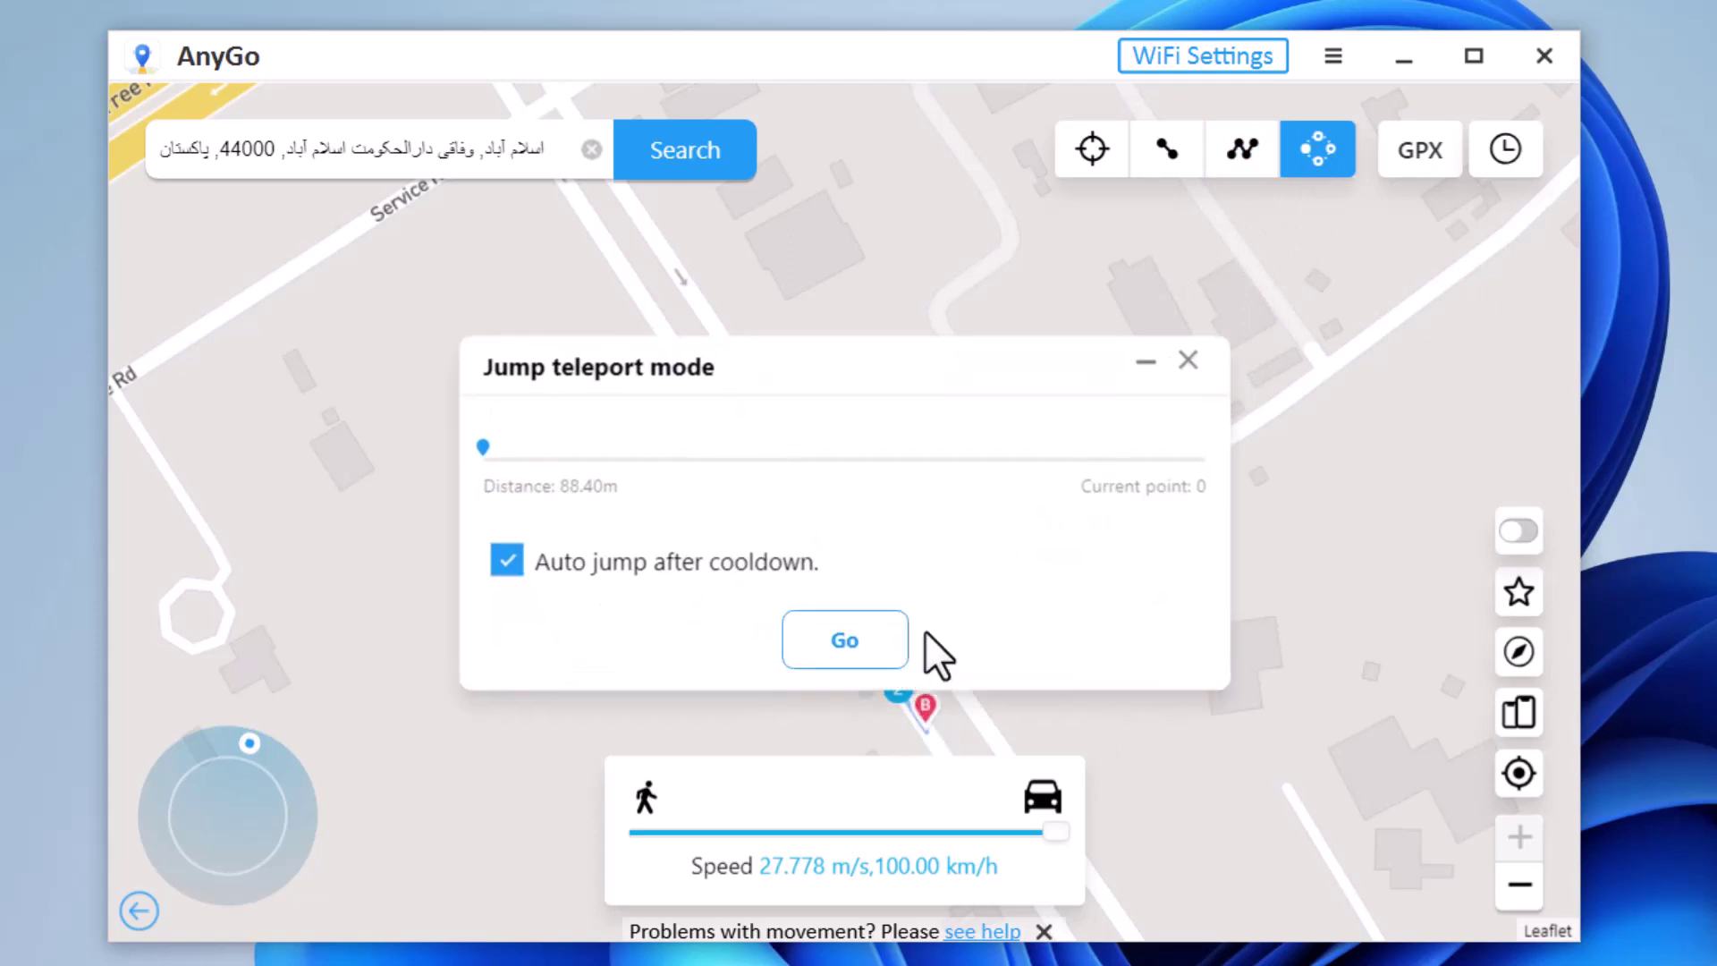
left_click(876, 635)
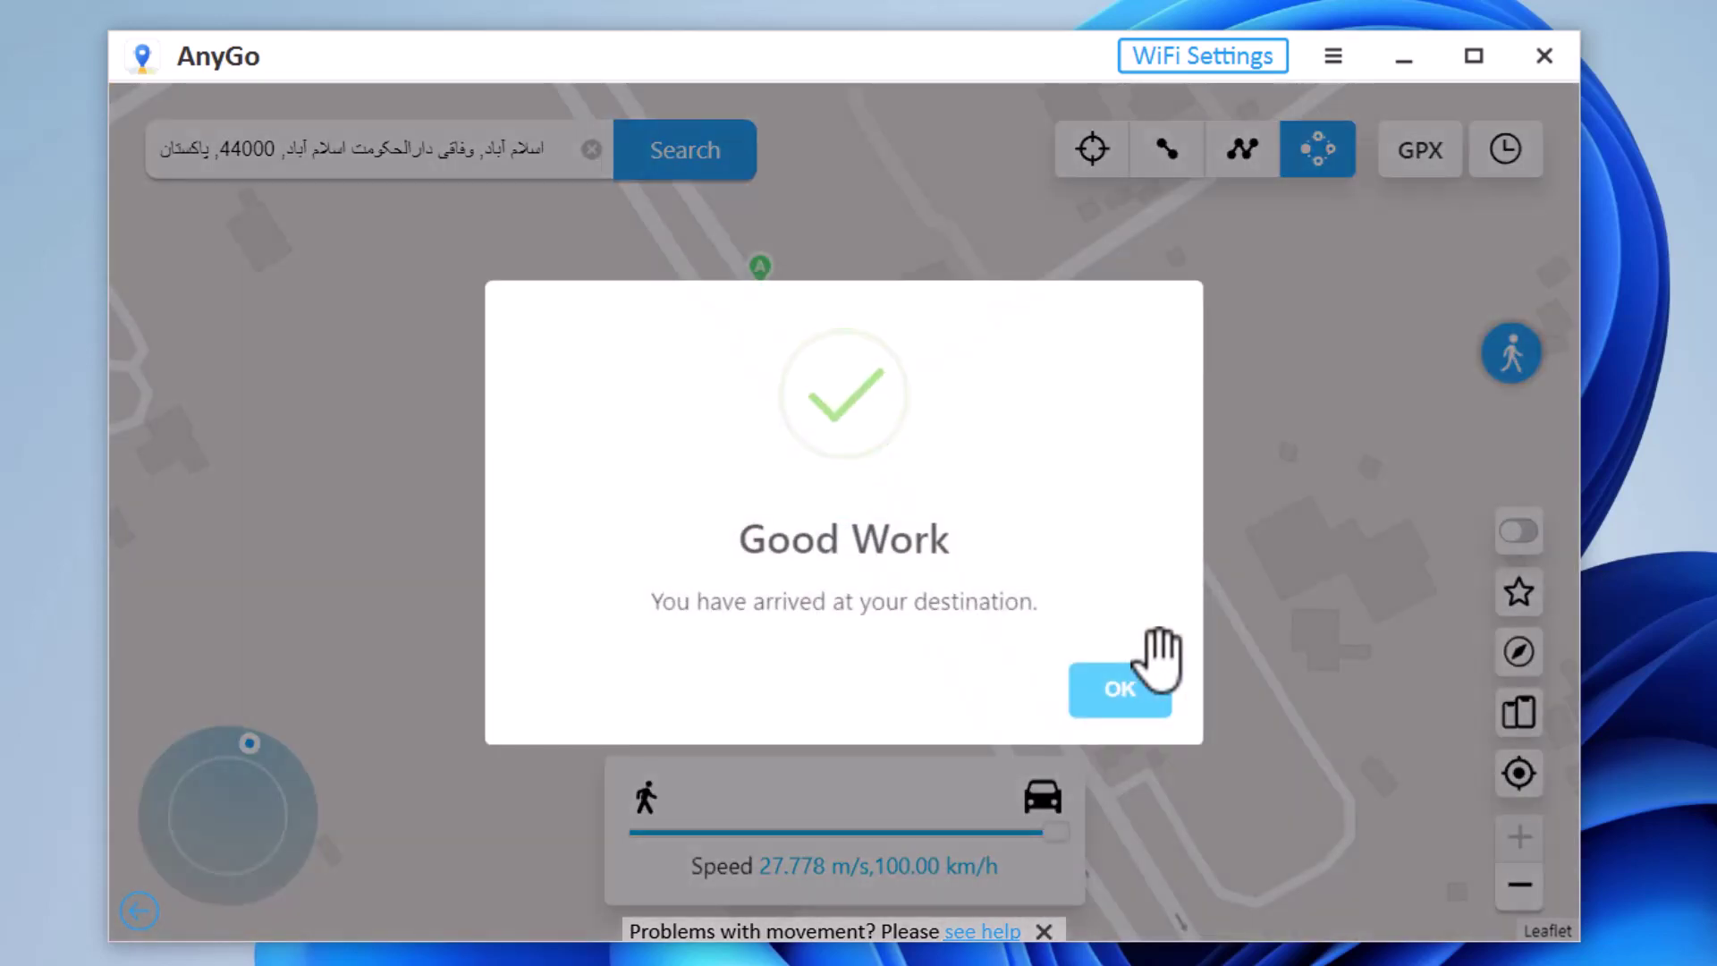
left_click(1092, 694)
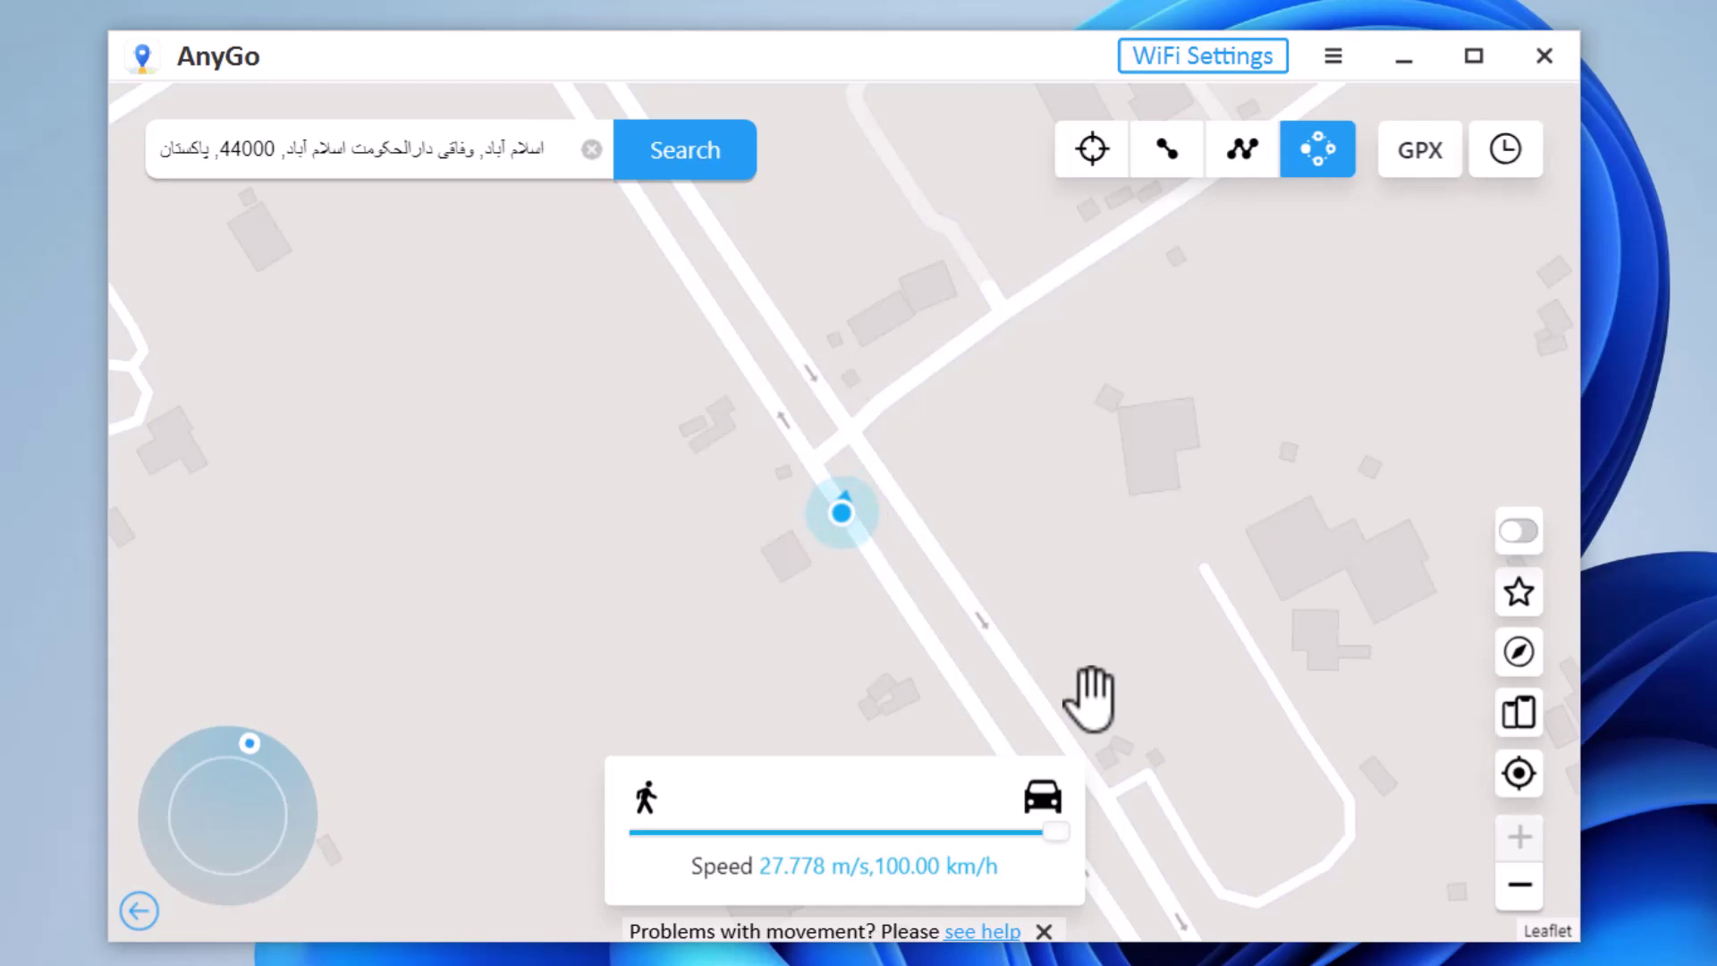
- Switch back to teleport mode and reset the phone to its real location
left_click(1420, 154)
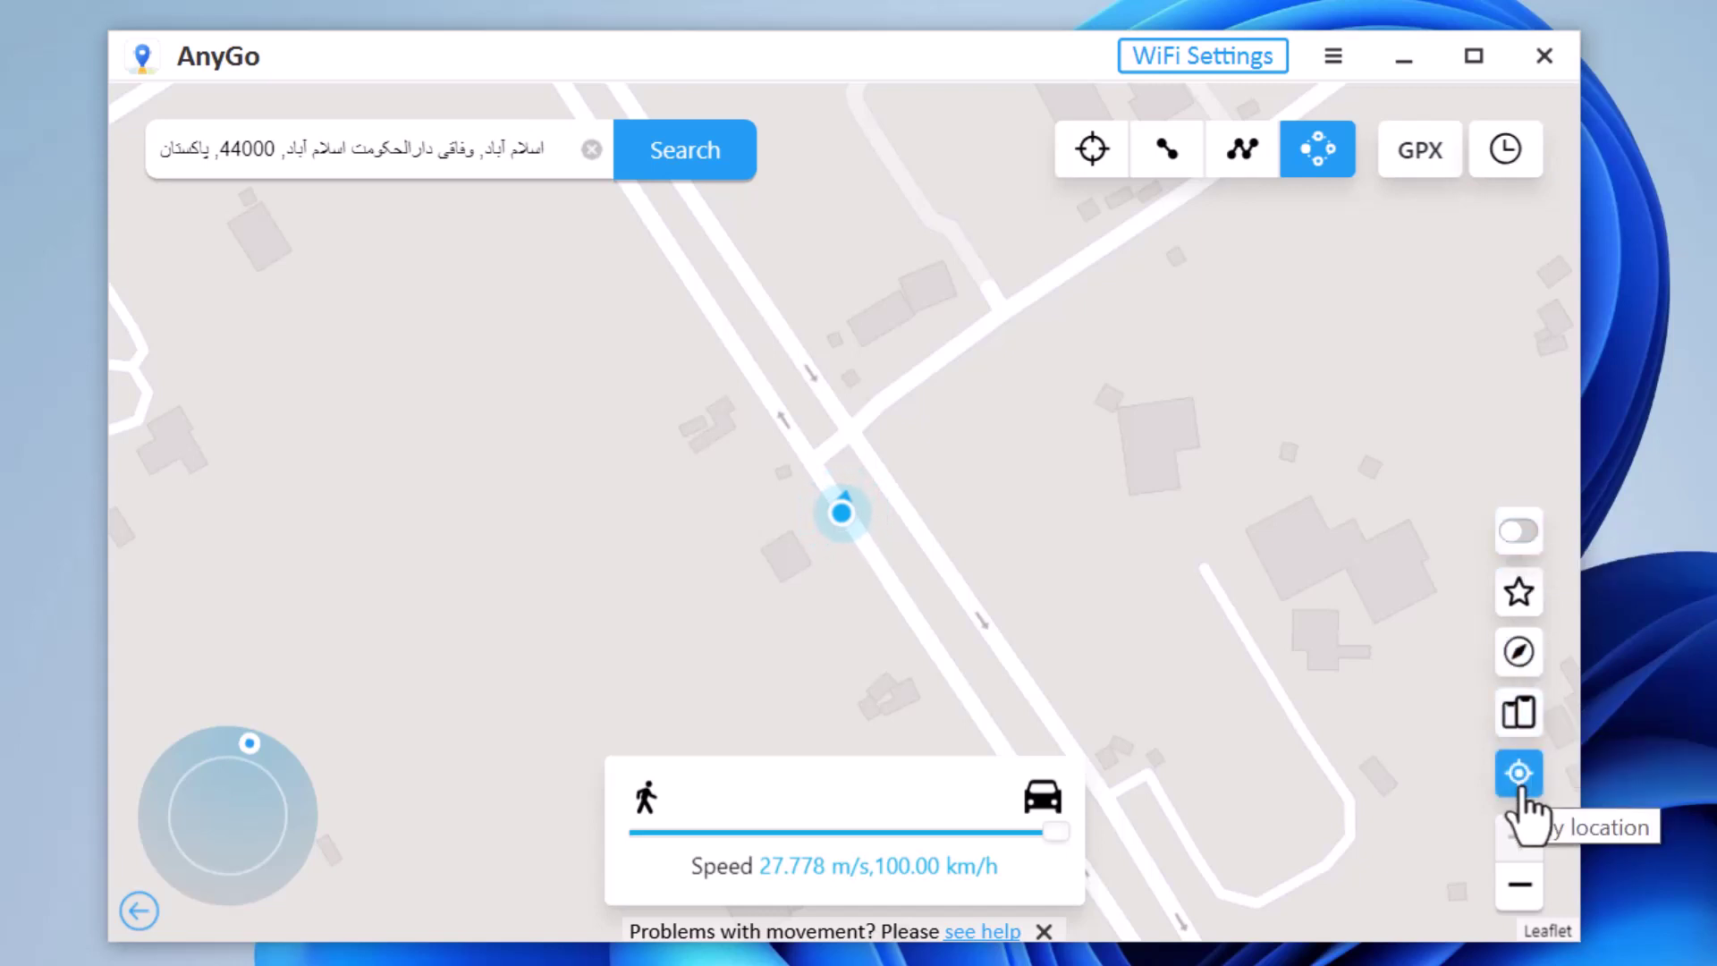
left_click(1521, 669)
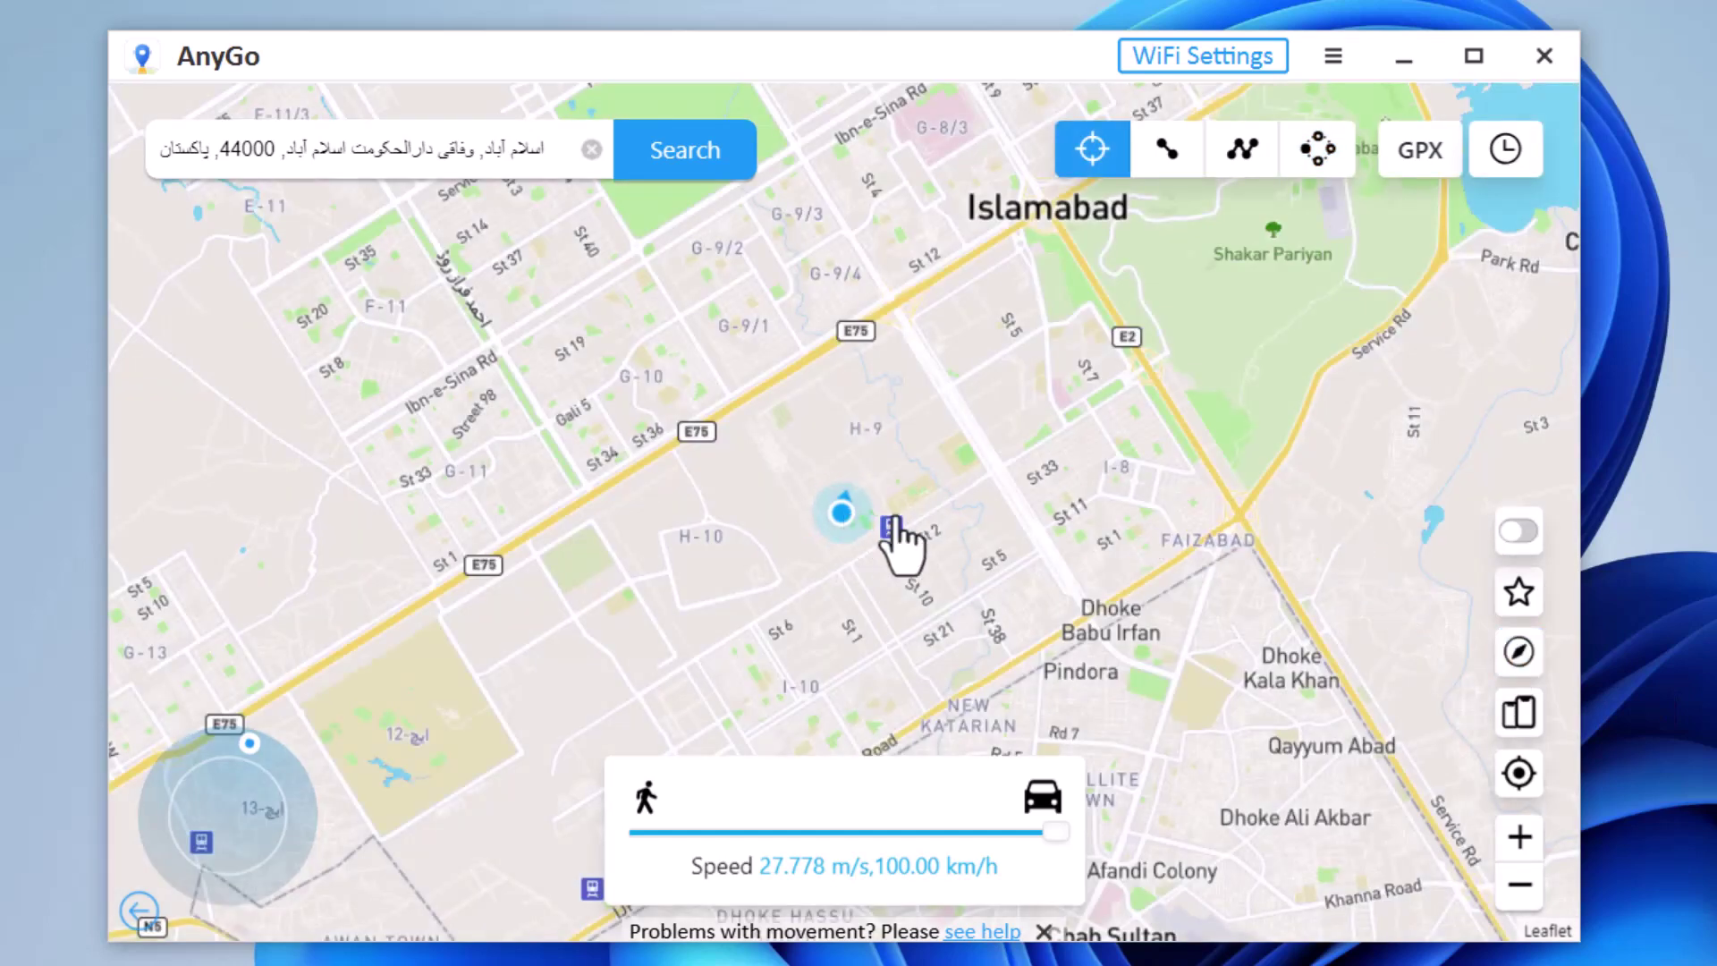